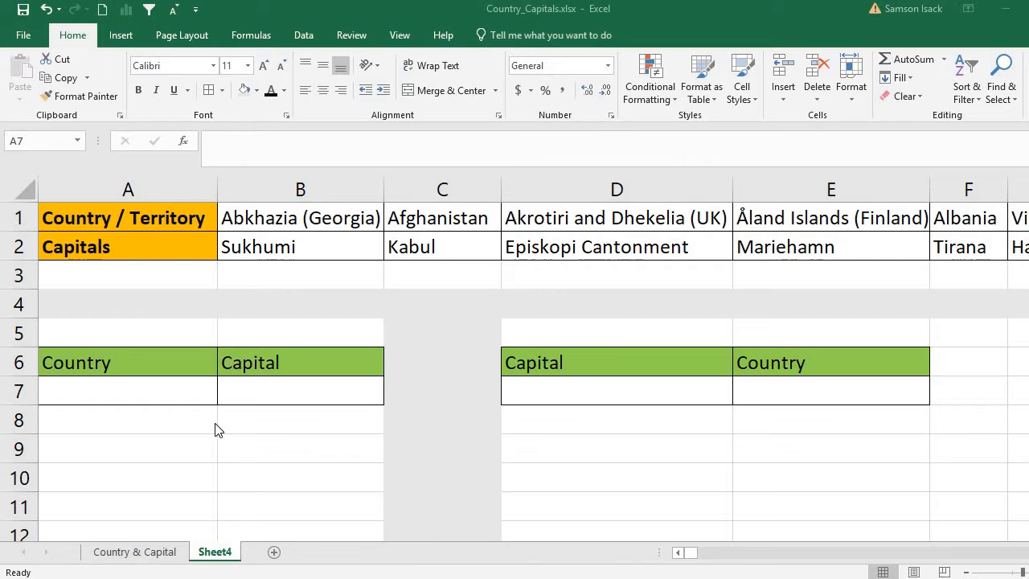
Examine the Country / Territory and Capitals rows from the first entry through the last column.
{"action": "left_click", "coordinate": [158, 394]}
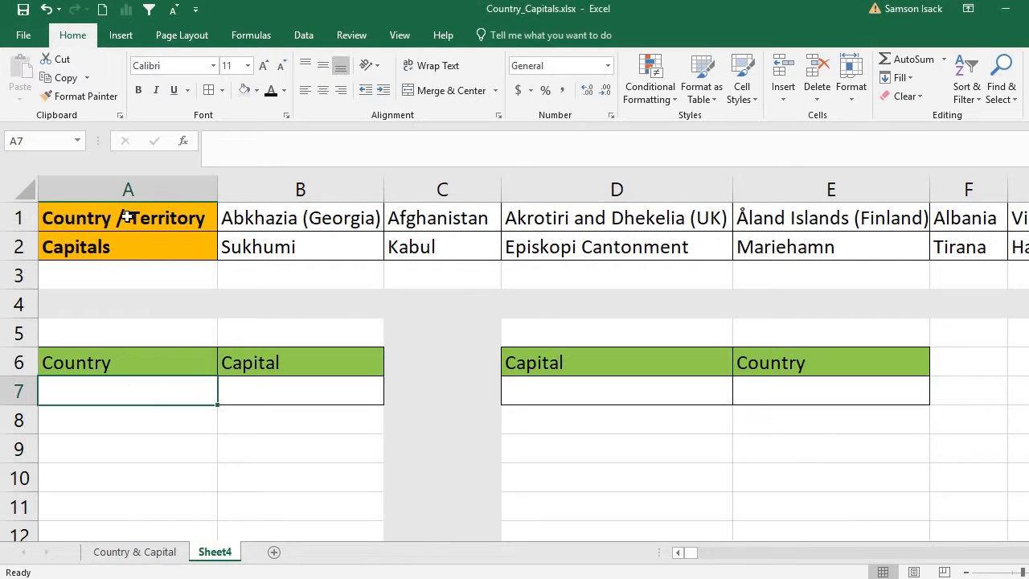
{"action": "left_click", "coordinate": [127, 217]}
{"action": "left_click", "coordinate": [25, 219]}
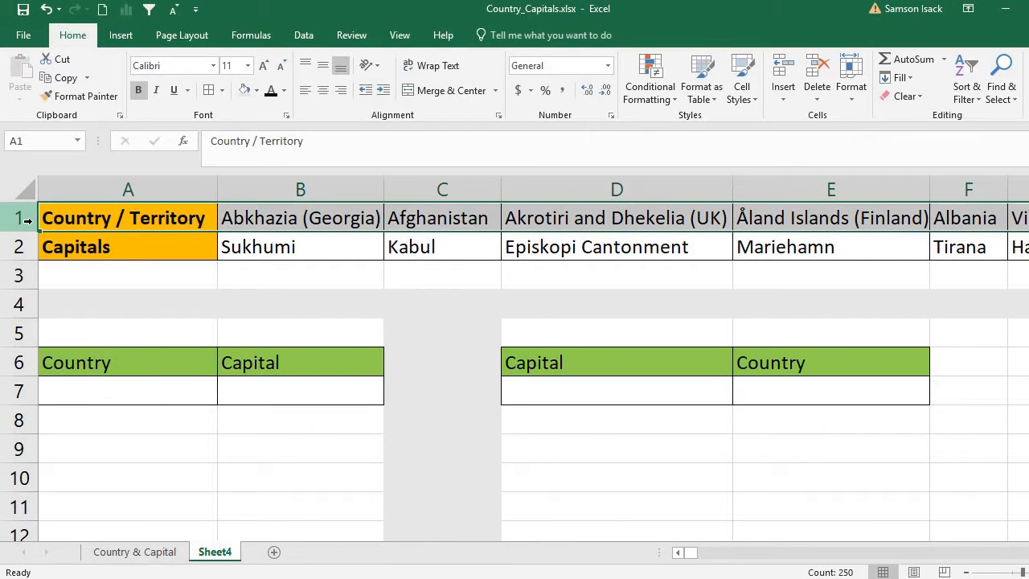
{"action": "left_click_drag", "start_coordinate": [20, 217], "coordinate": [23, 246]}
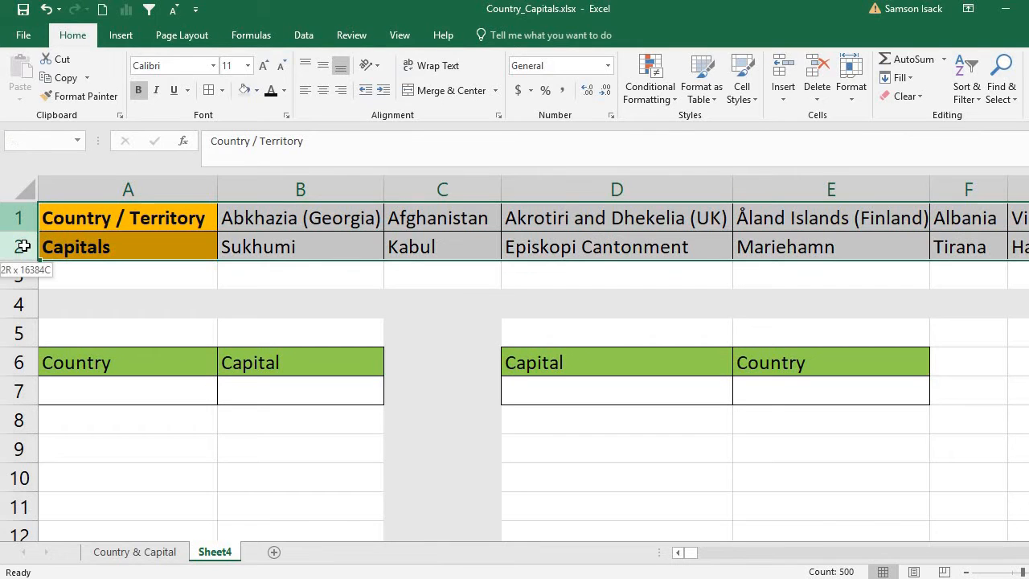
{"action": "left_click", "coordinate": [98, 220]}
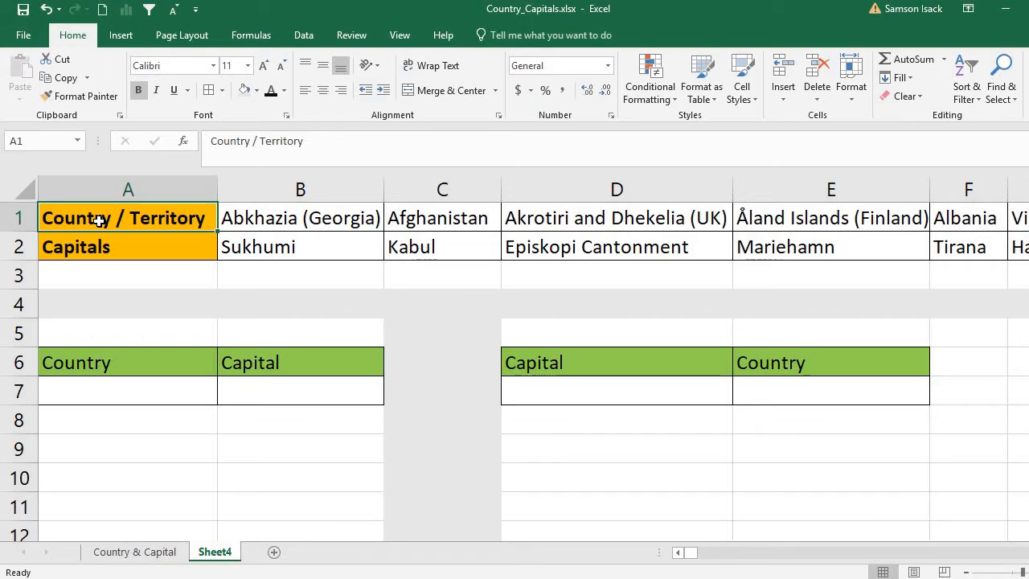
{"action": "left_click", "coordinate": [51, 245]}
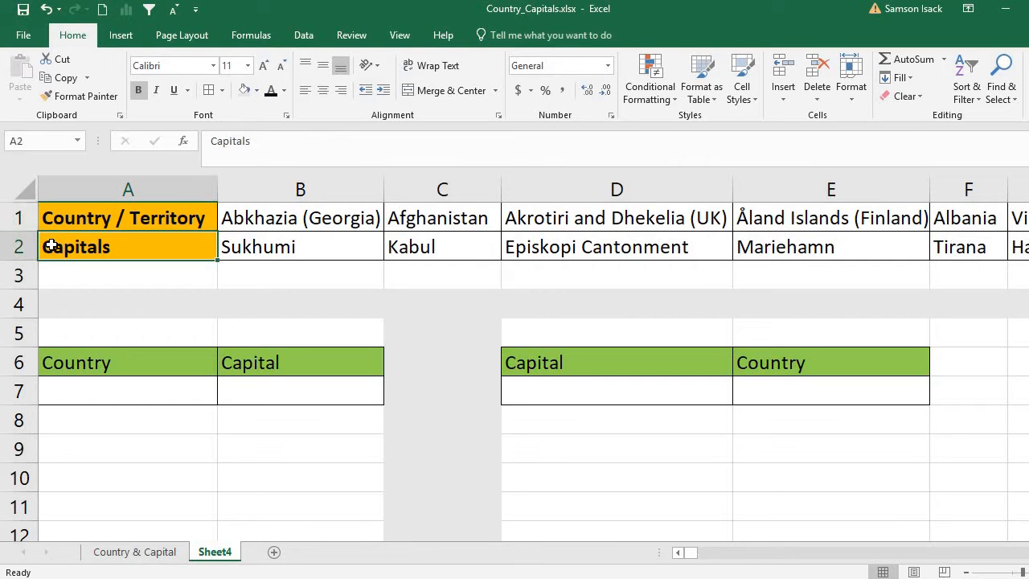
{"action": "left_click", "coordinate": [265, 221]}
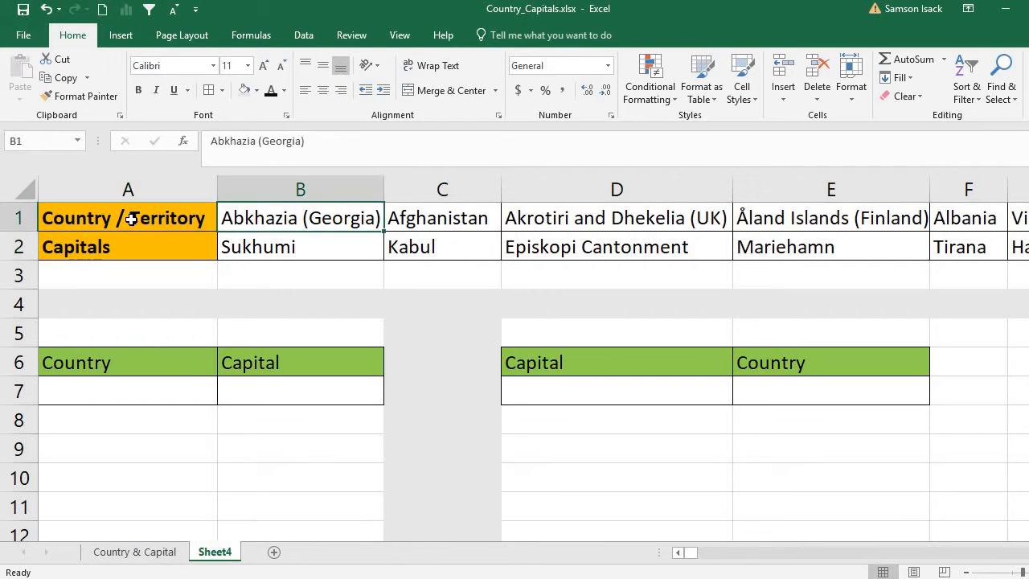
{"action": "left_click", "coordinate": [469, 221]}
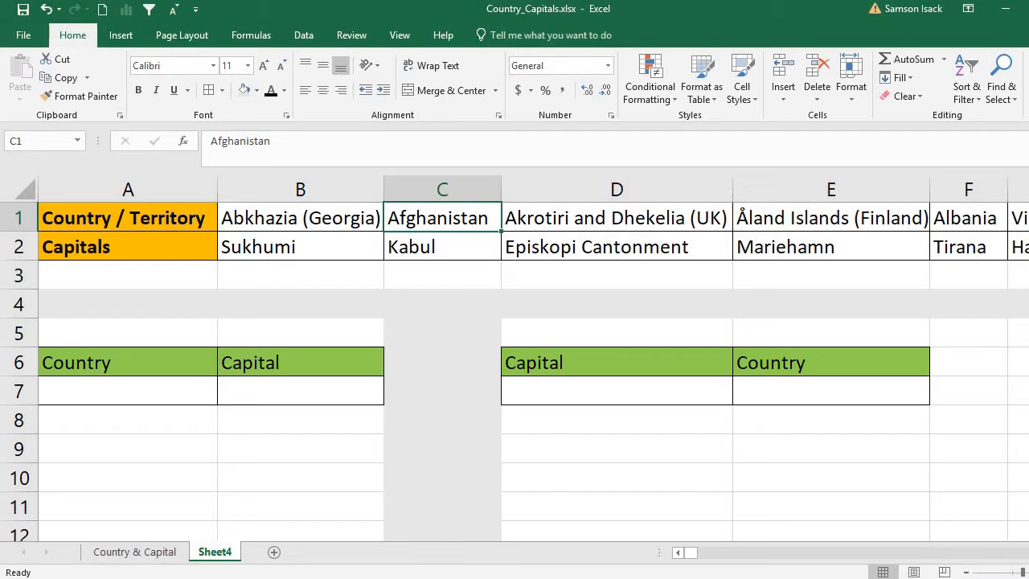
{"action": "scroll", "coordinate": [589, 213], "scroll_direction": "right", "scroll_amount": 7}
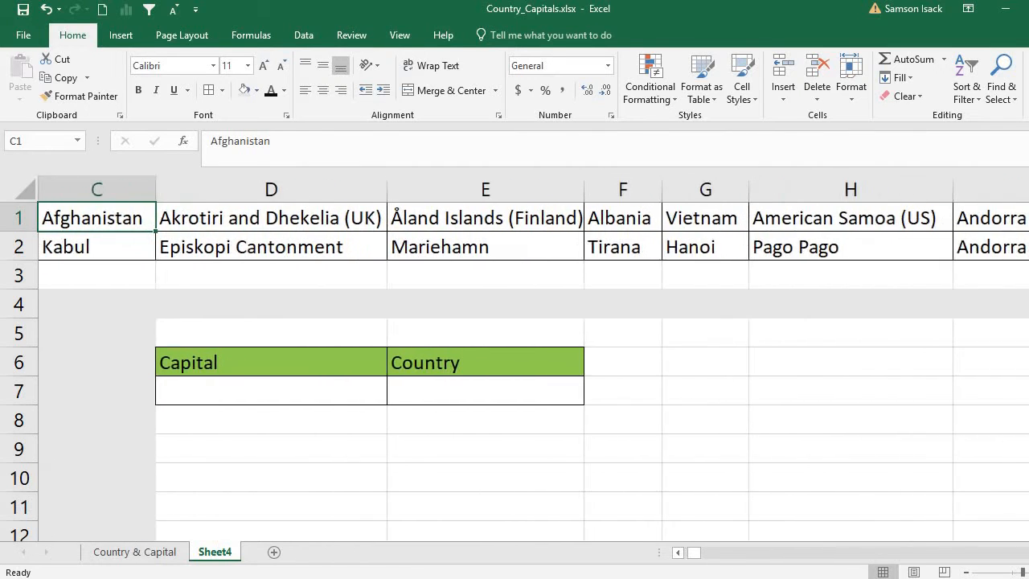
{"action": "left_click", "coordinate": [538, 223]}
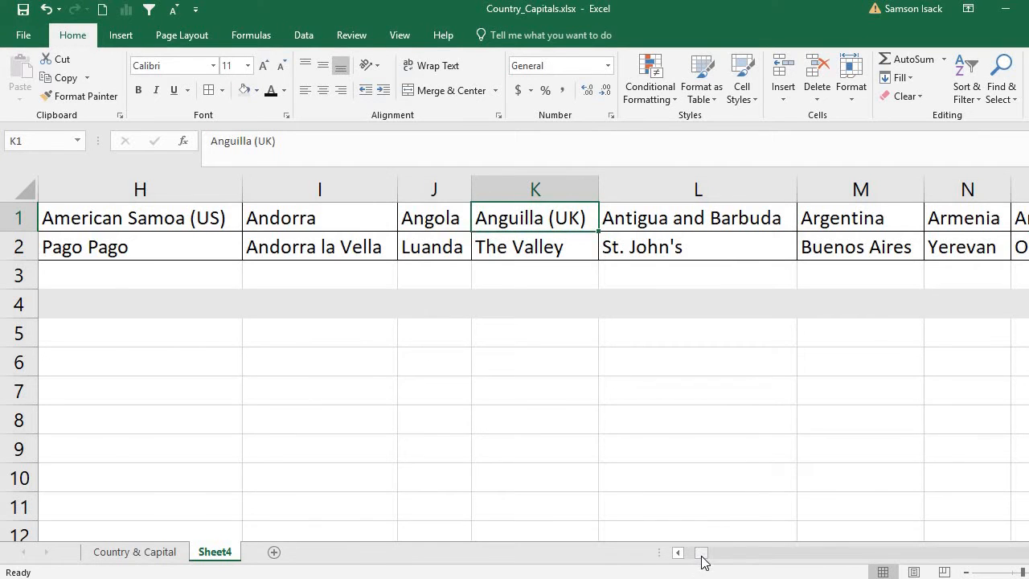
{"action": "left_click_drag", "start_coordinate": [700, 555], "coordinate": [1028, 565]}
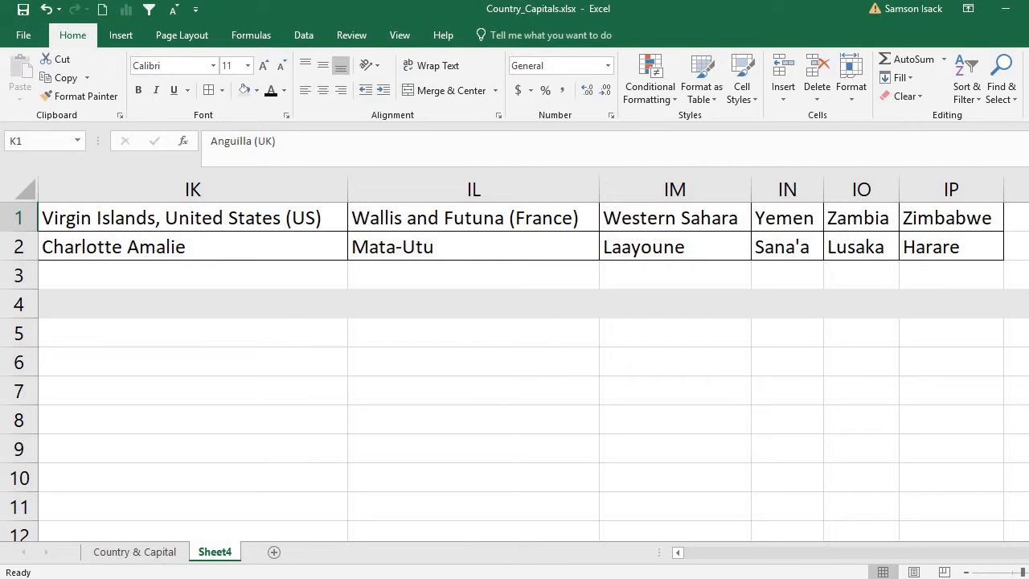
{"action": "left_click_drag", "start_coordinate": [1028, 556], "coordinate": [686, 560]}
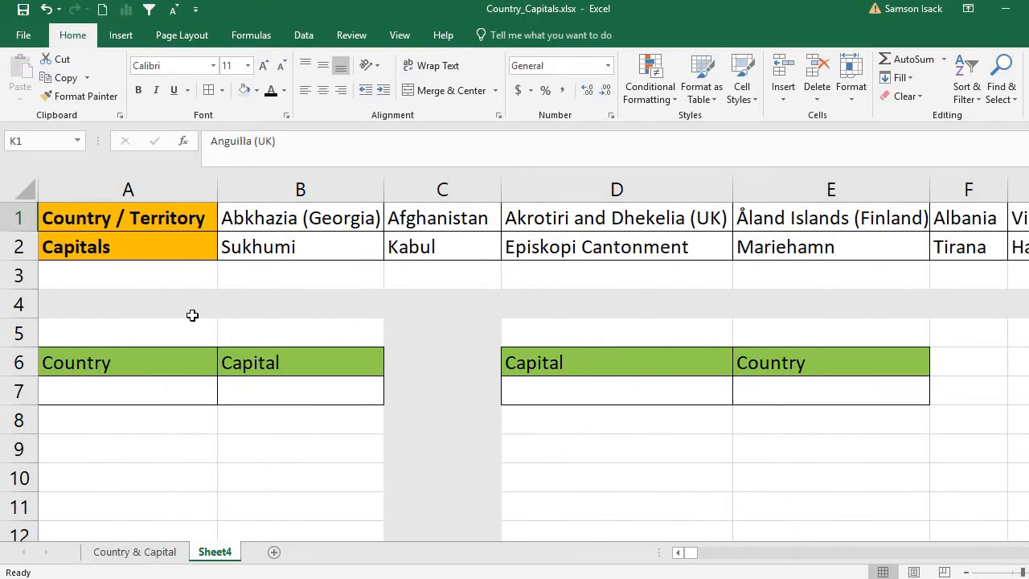
Copy the country Abkhazia (Georgia) from B1 and paste it as a value into A7 under Country.
{"action": "left_click", "coordinate": [171, 396]}
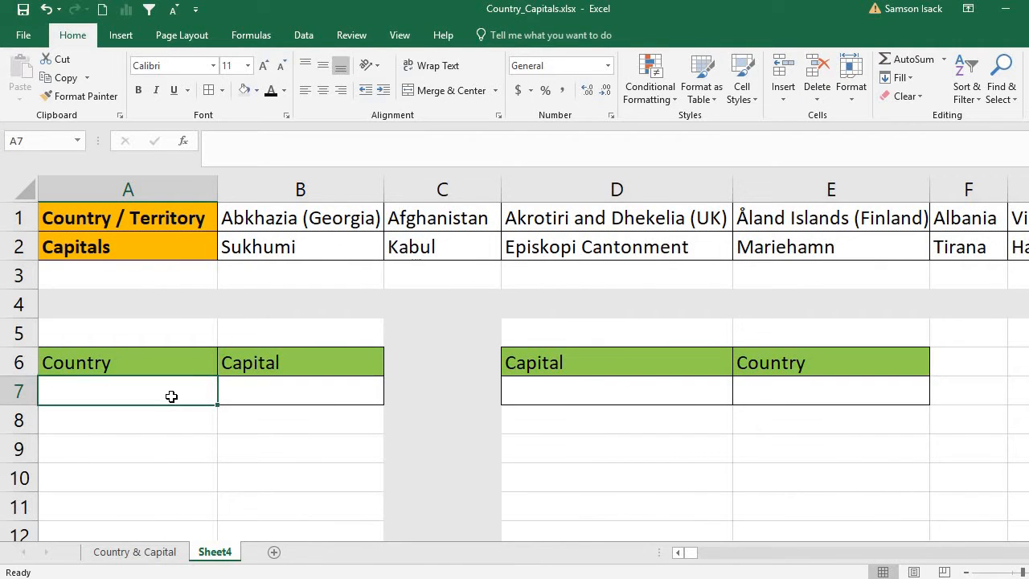
{"action": "left_click", "coordinate": [347, 225]}
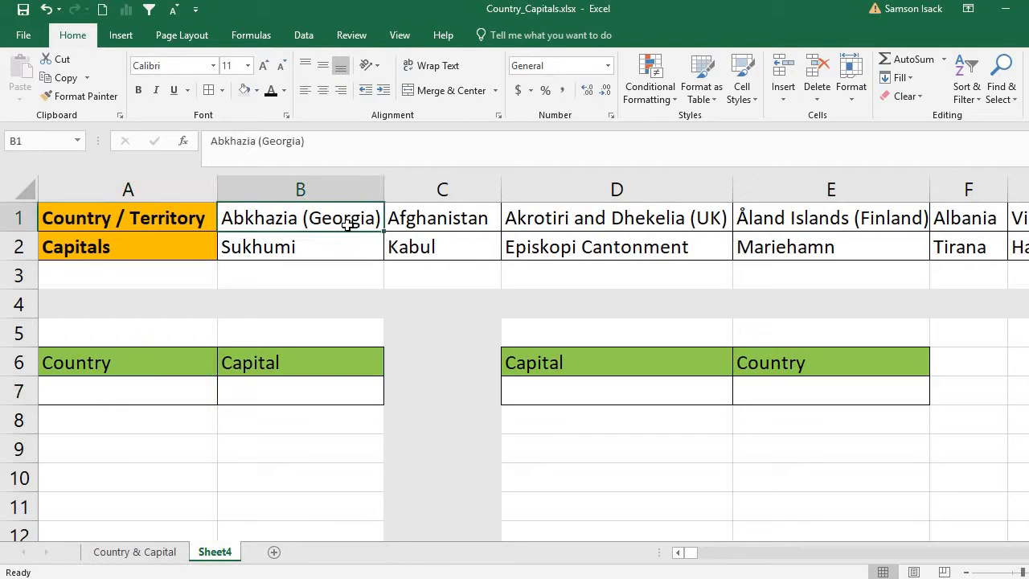
{"action": "left_click", "coordinate": [267, 383]}
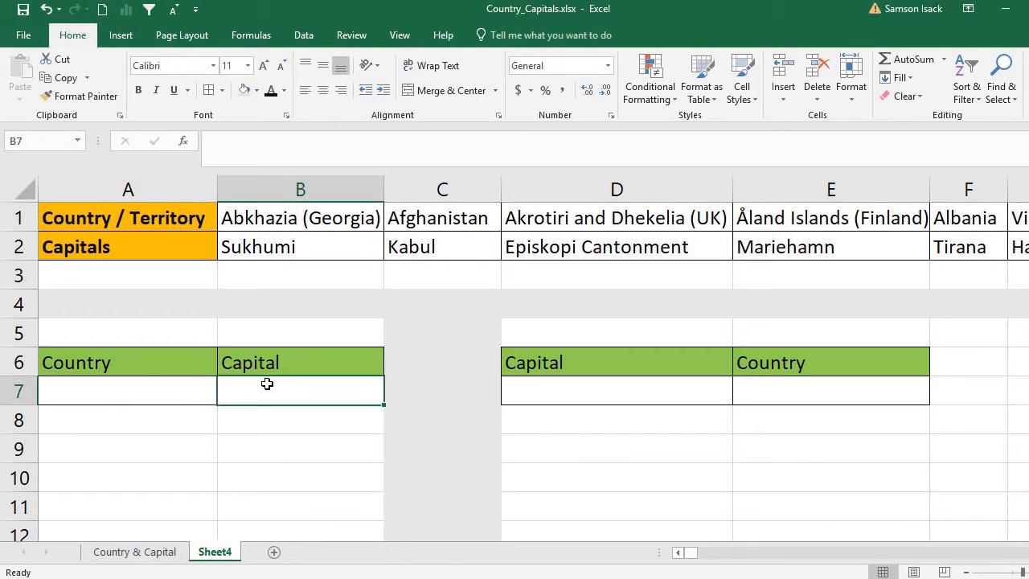
{"action": "left_click", "coordinate": [167, 397]}
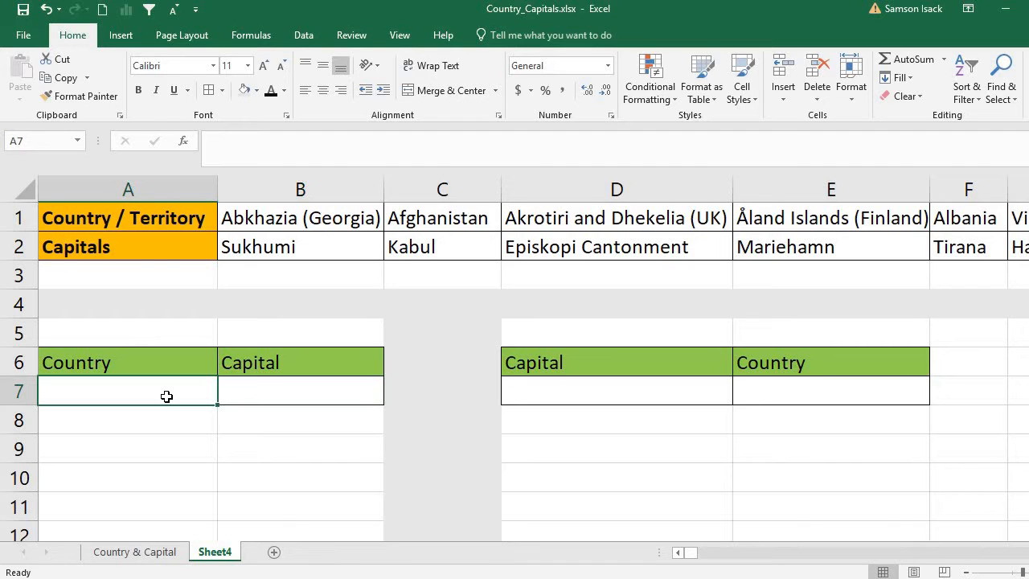
{"action": "right_click", "coordinate": [303, 223]}
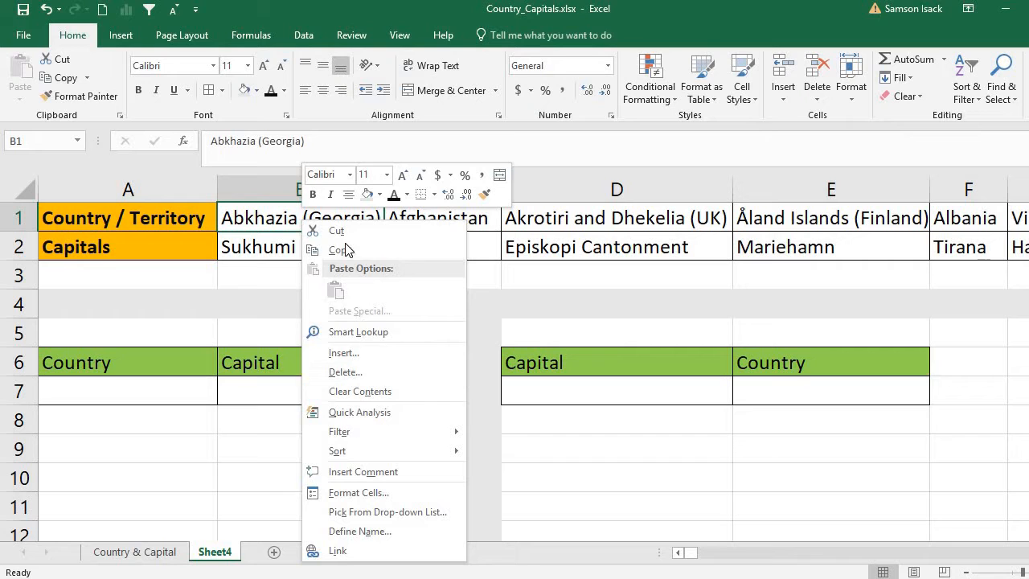
{"action": "left_click", "coordinate": [345, 255]}
{"action": "right_click", "coordinate": [167, 397]}
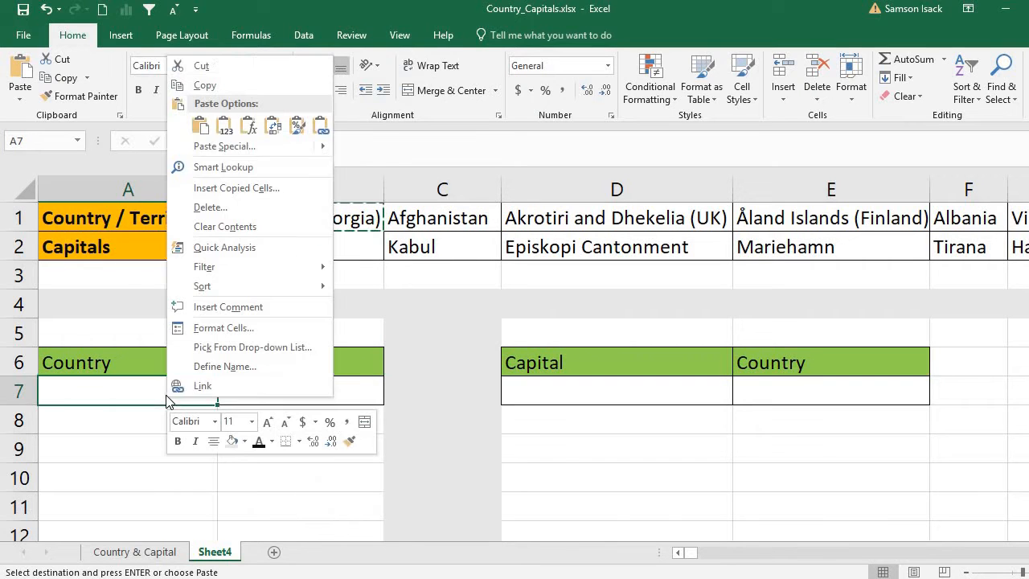
{"action": "left_click", "coordinate": [227, 129]}
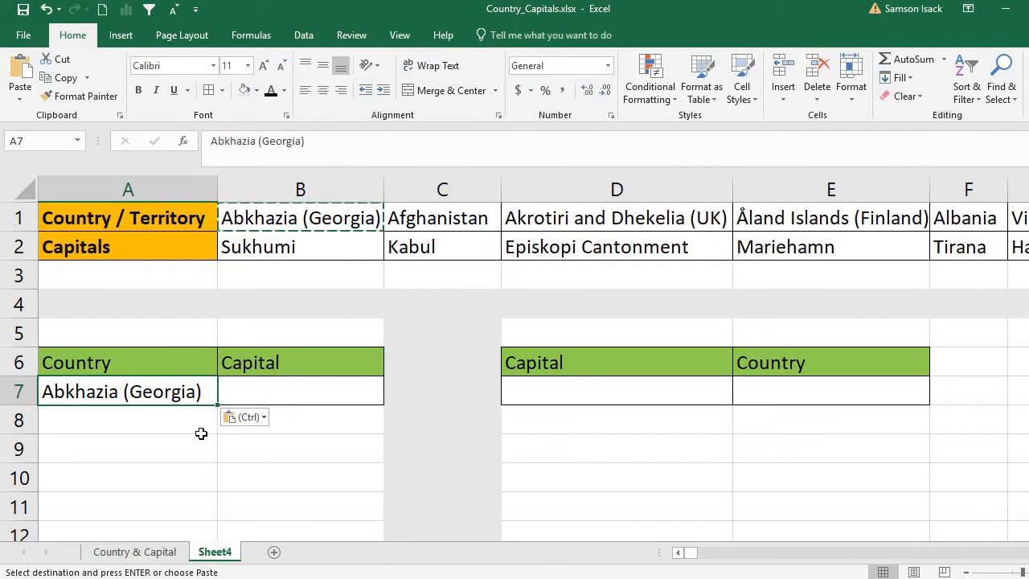
Start an HLOOKUP formula in B7 under Capital with A7 as the lookup value.
{"action": "left_click", "coordinate": [256, 387]}
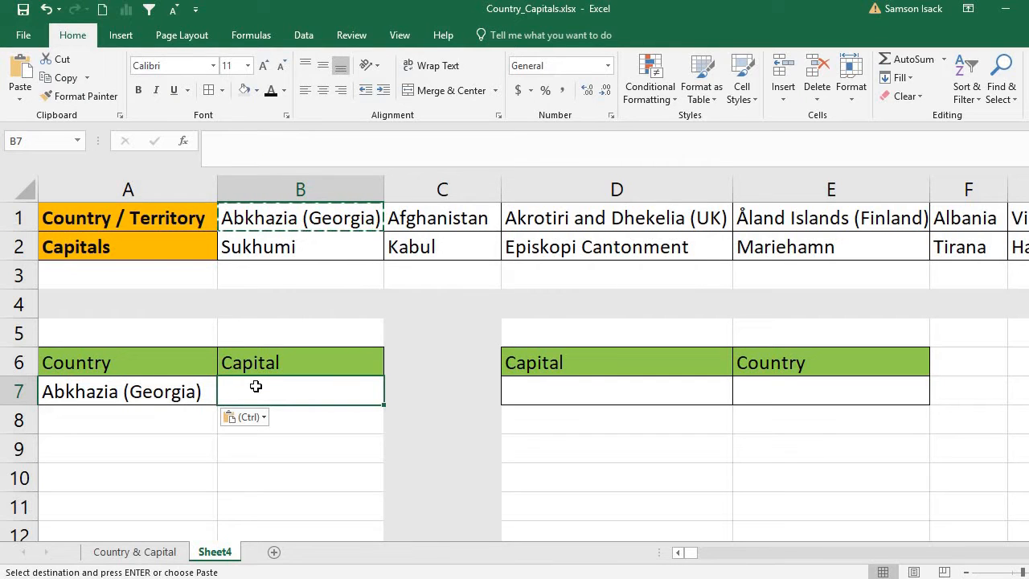
{"action": "double_click", "coordinate": [256, 391]}
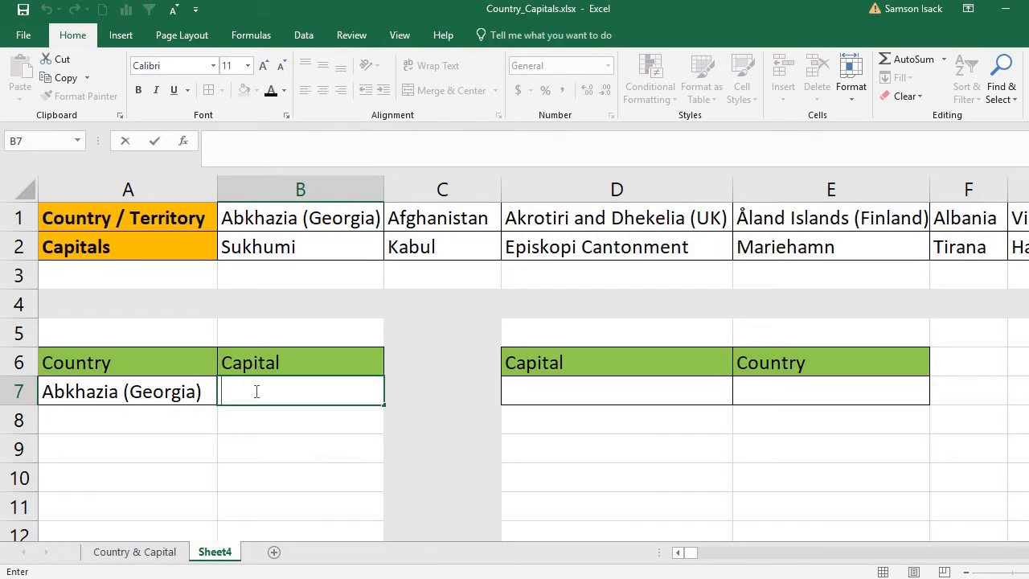
{"action": "type", "text": "="}
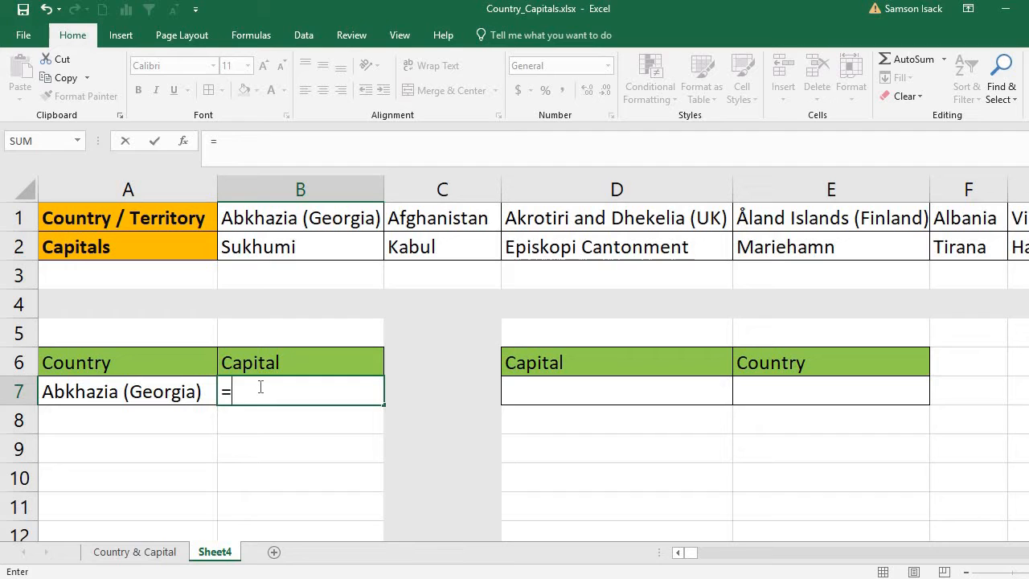
{"action": "type", "text": "H"}
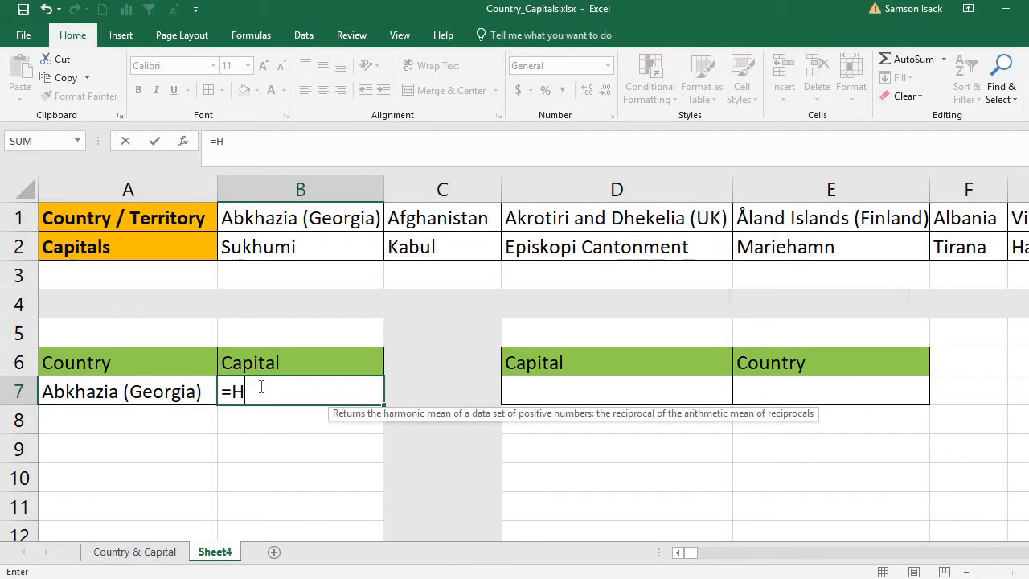
{"action": "type", "text": "LOOKUP"}
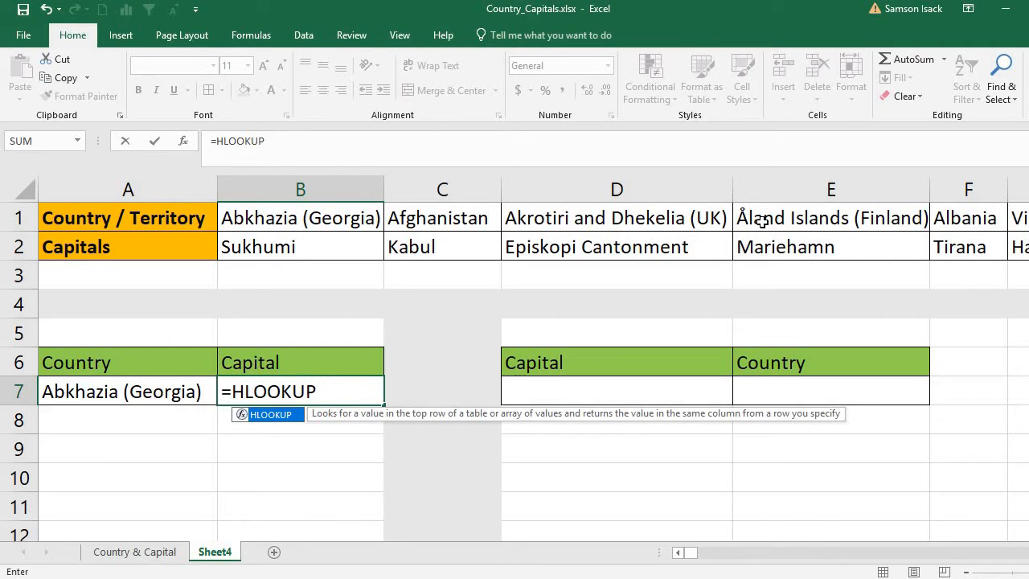
{"action": "type", "text": "("}
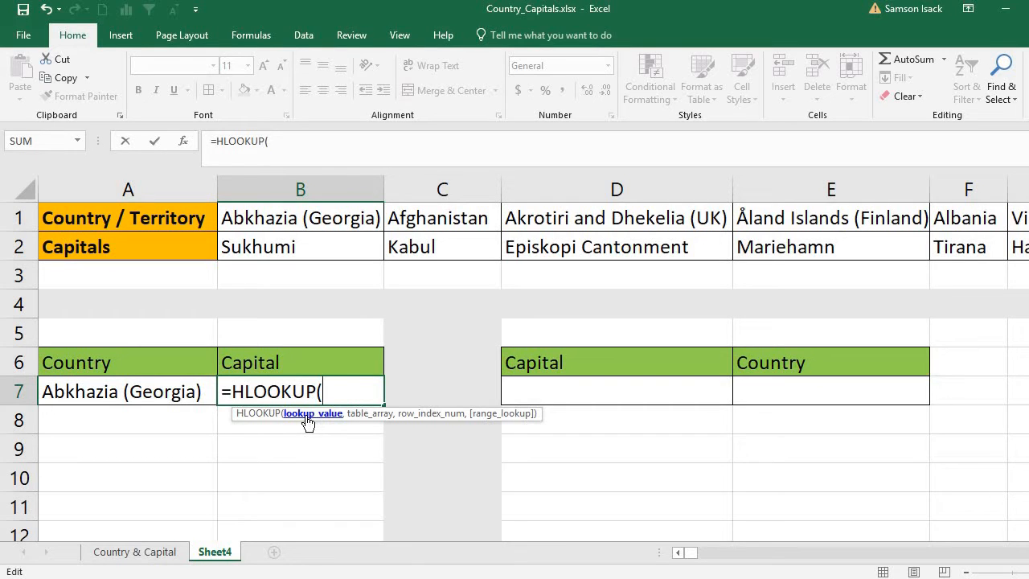
{"action": "left_click", "coordinate": [165, 389]}
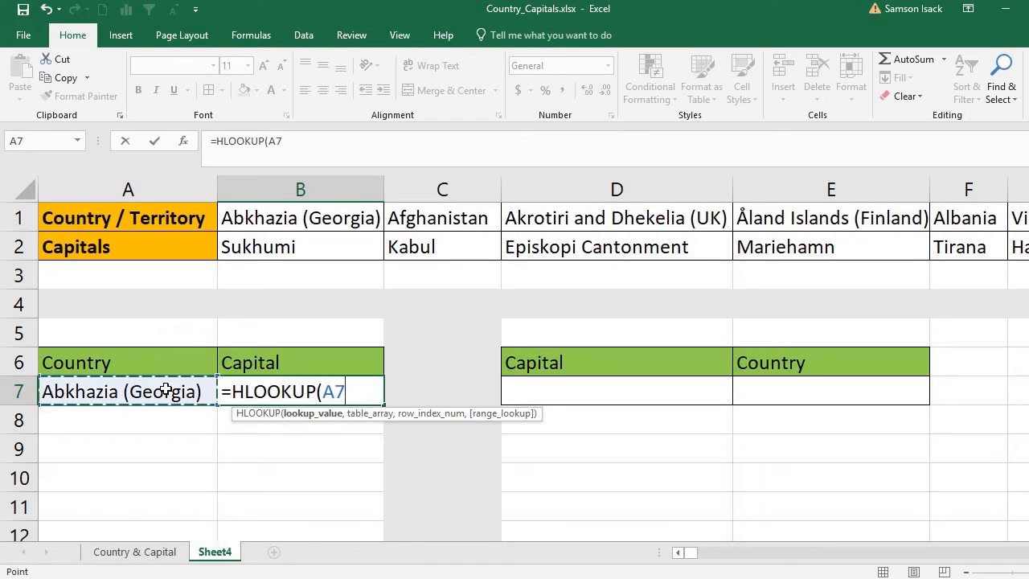
{"action": "type", "text": ","}
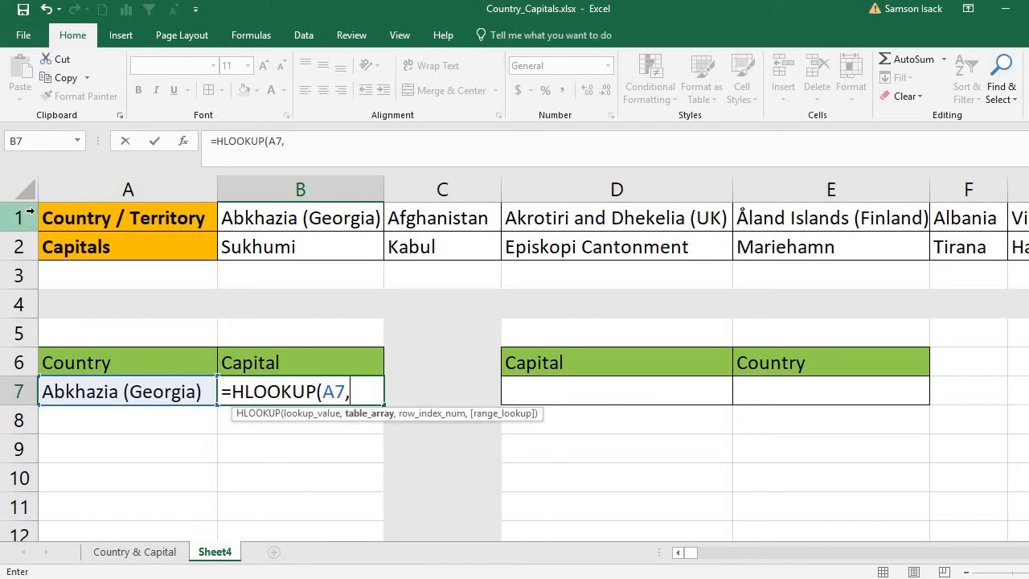
Set the HLOOKUP table array to B1:IP2, covering all countries and their capitals.
{"action": "left_click_drag", "start_coordinate": [279, 223], "coordinate": [286, 252]}
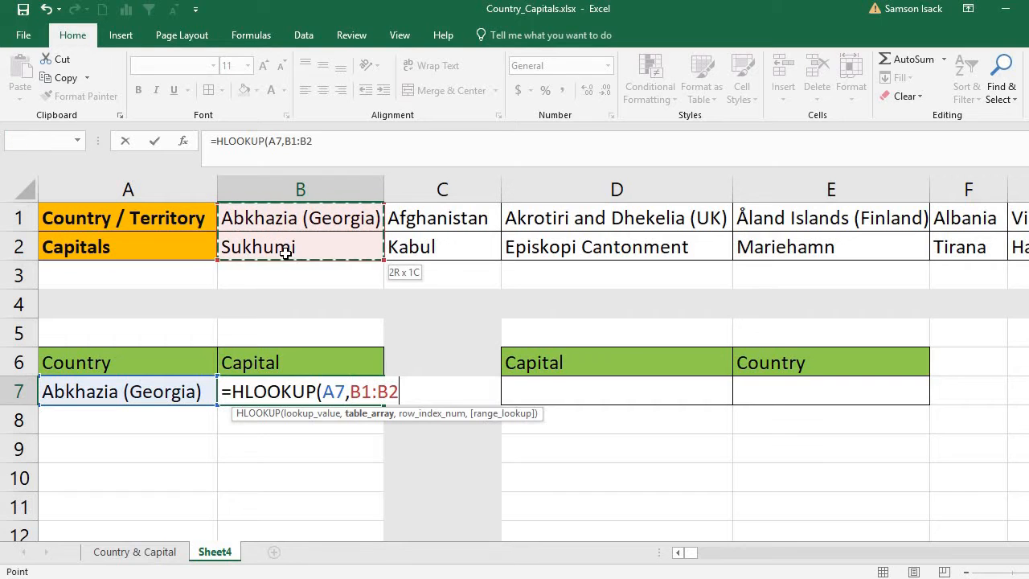
{"action": "left_click_drag", "start_coordinate": [443, 257], "coordinate": [725, 263]}
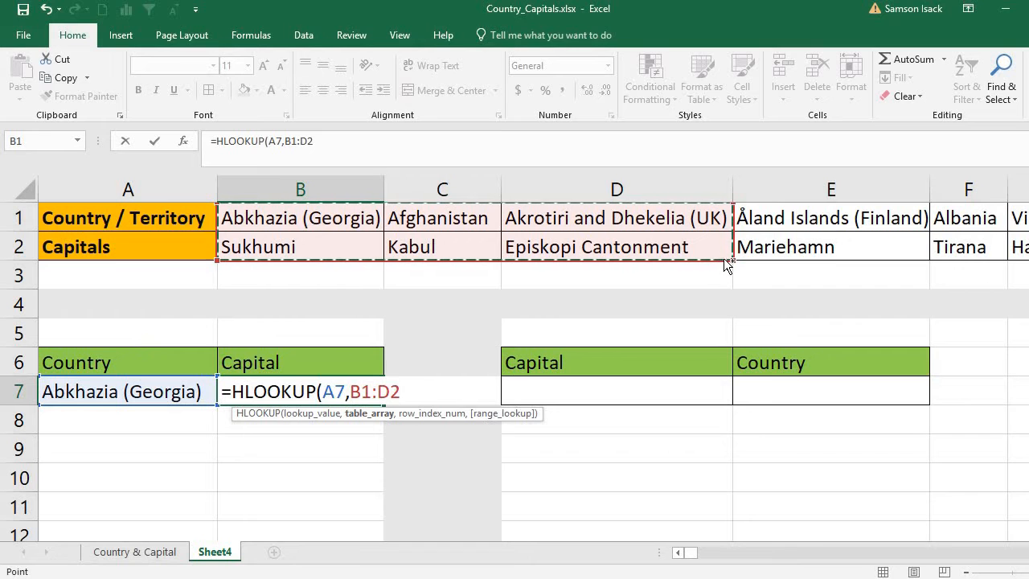
{"action": "key", "text": "ctrl+shift+Right"}
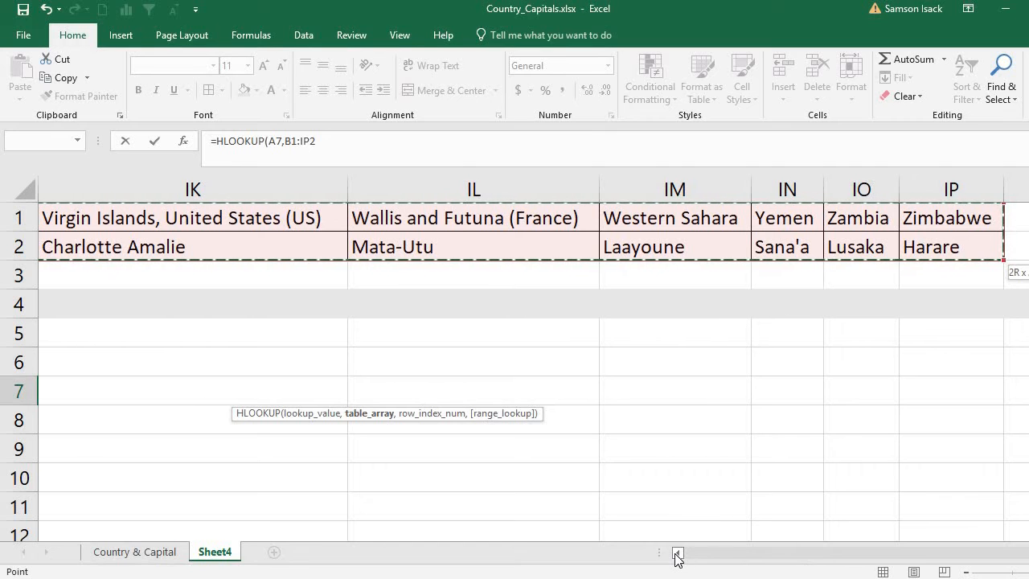
{"action": "left_click_drag", "start_coordinate": [997, 553], "coordinate": [681, 552]}
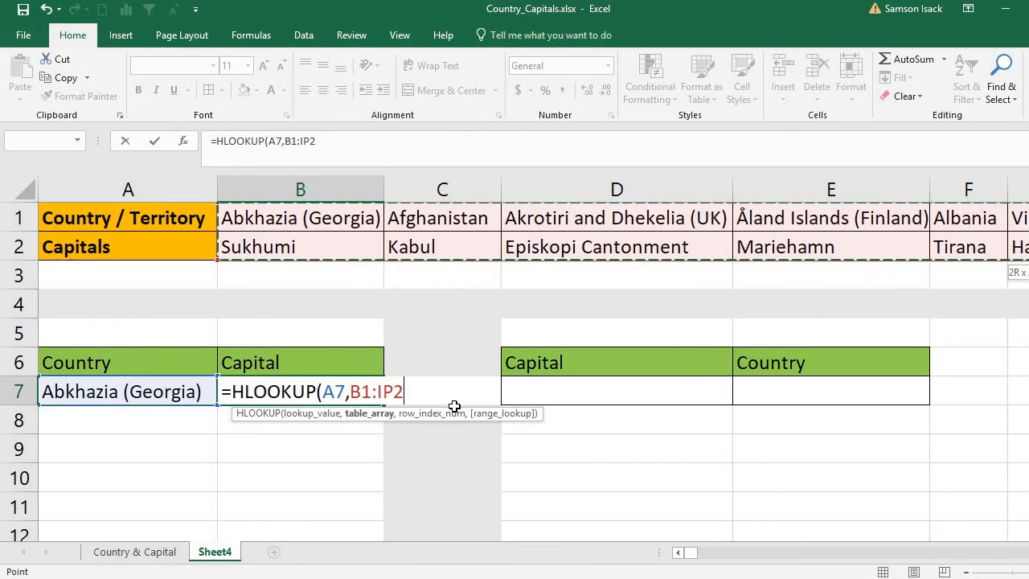
{"action": "type", "text": ","}
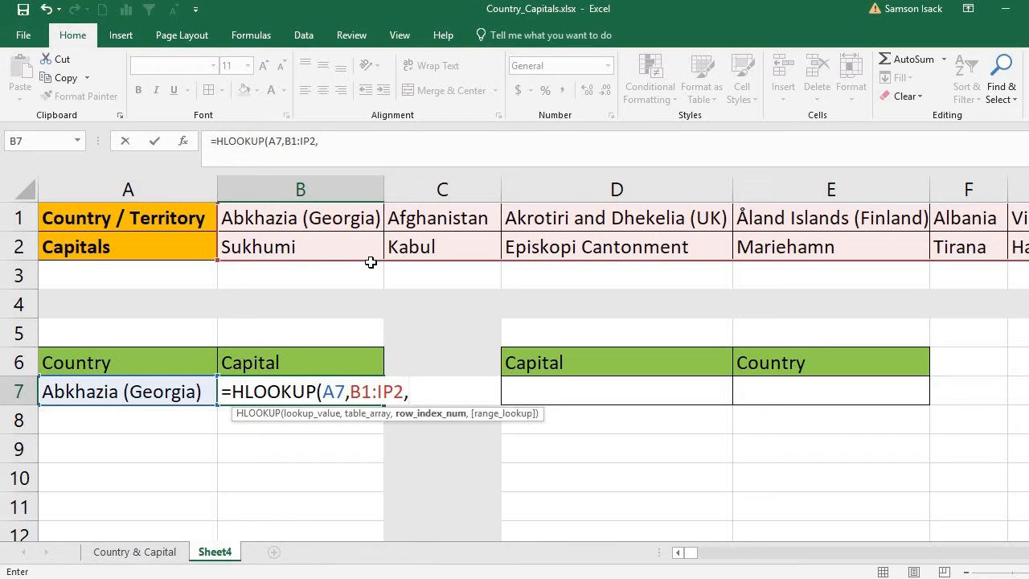
Complete the HLOOKUP formula in B7 with row index number 2 and FALSE for an exact match.
{"action": "type", "text": "2"}
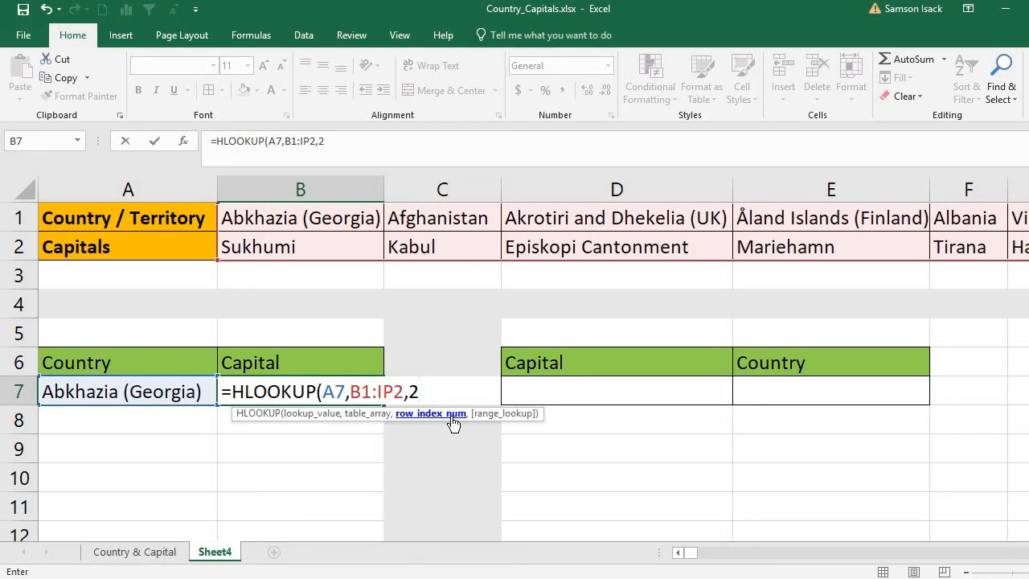
{"action": "type", "text": ","}
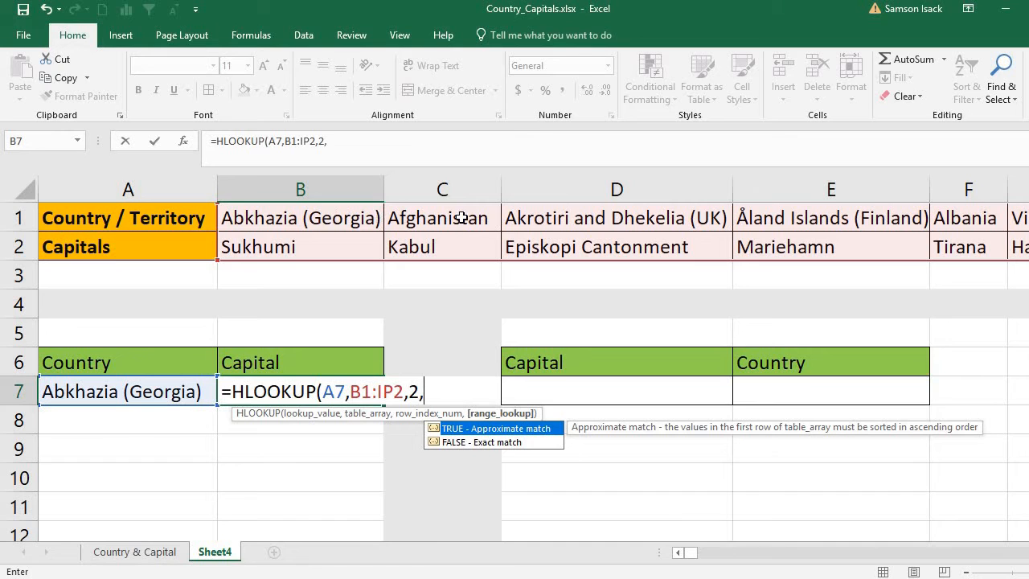
{"action": "double_click", "coordinate": [487, 443]}
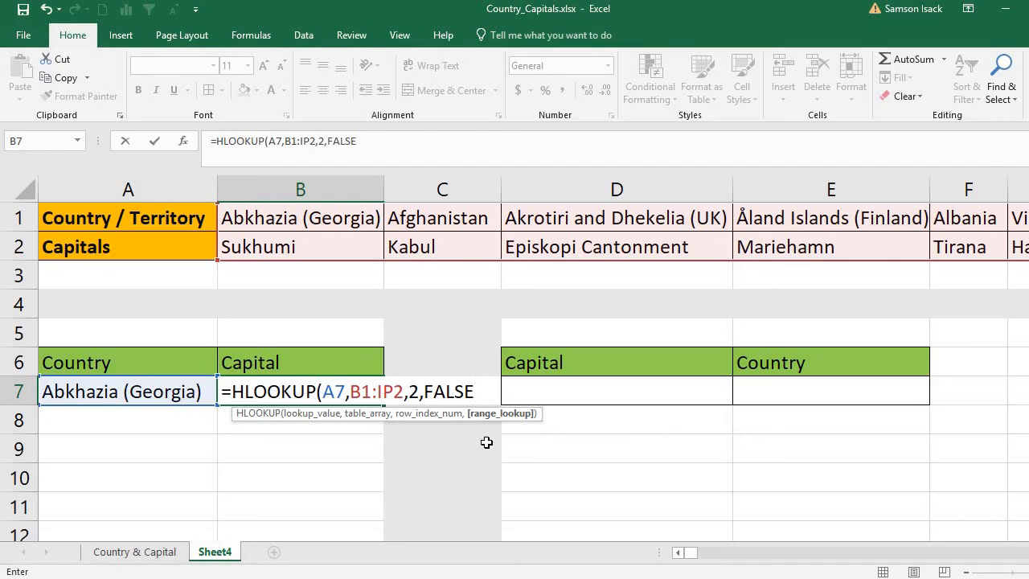
{"action": "type", "text": ")"}
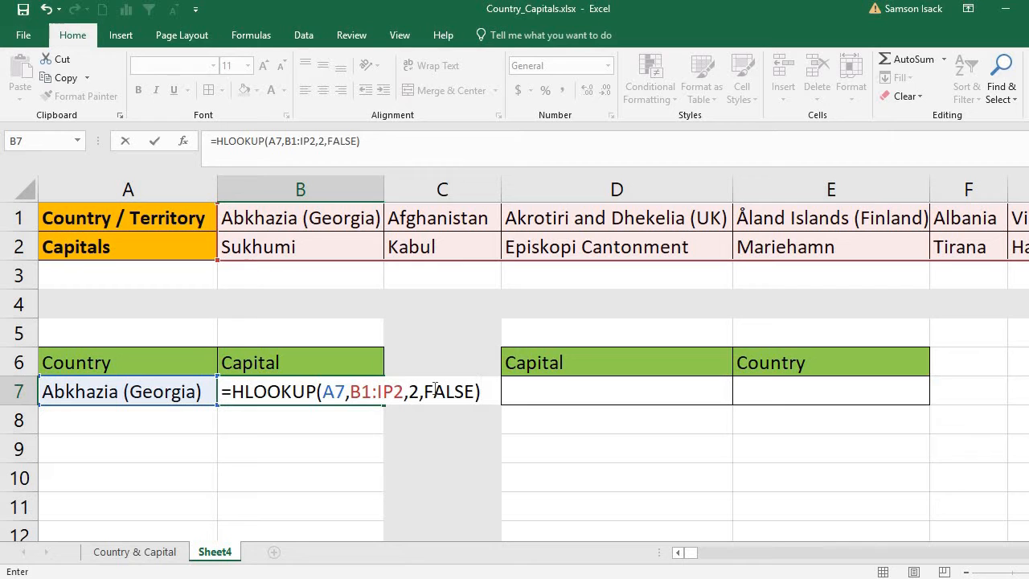
{"action": "key", "text": "Return"}
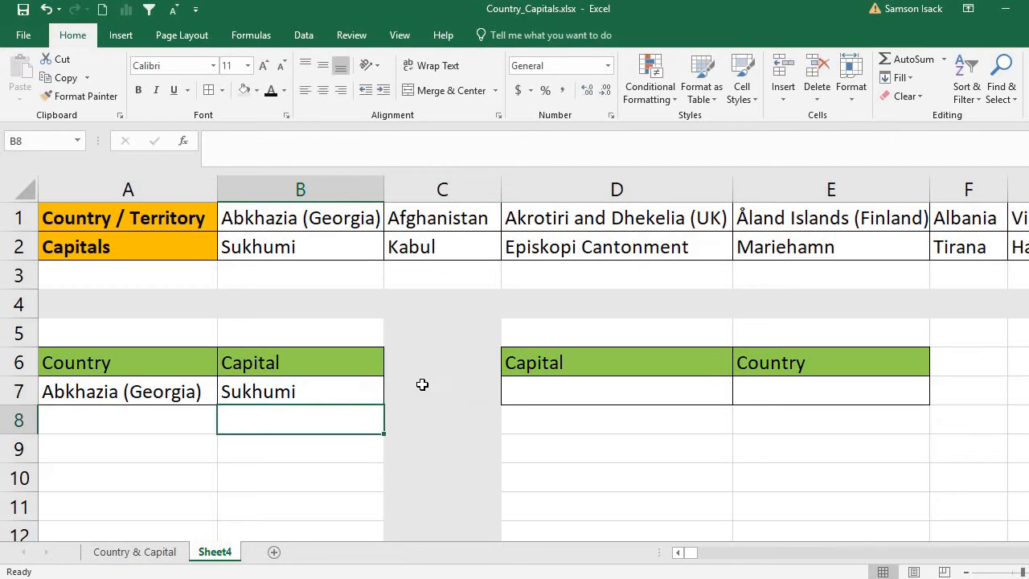
Compare the capital returned in B7 with the Abkhazia (Georgia) entry in B1 and B2.
{"action": "left_click", "coordinate": [346, 384]}
{"action": "left_click", "coordinate": [261, 212]}
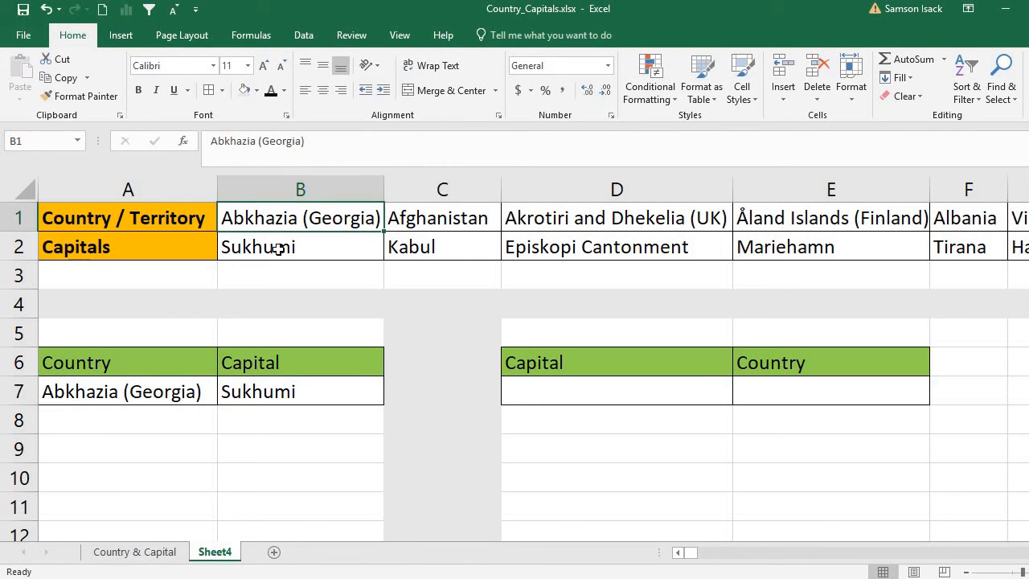
{"action": "left_click", "coordinate": [290, 248]}
{"action": "left_click", "coordinate": [275, 390]}
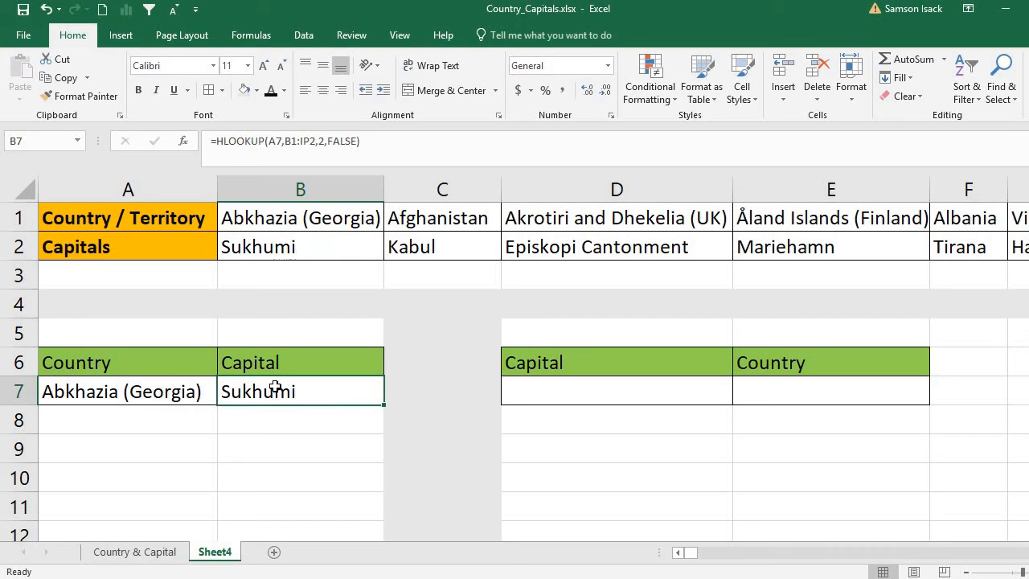
Copy the country Angola from J1 and paste it as a value into A7 under Country.
{"action": "left_click", "coordinate": [195, 391]}
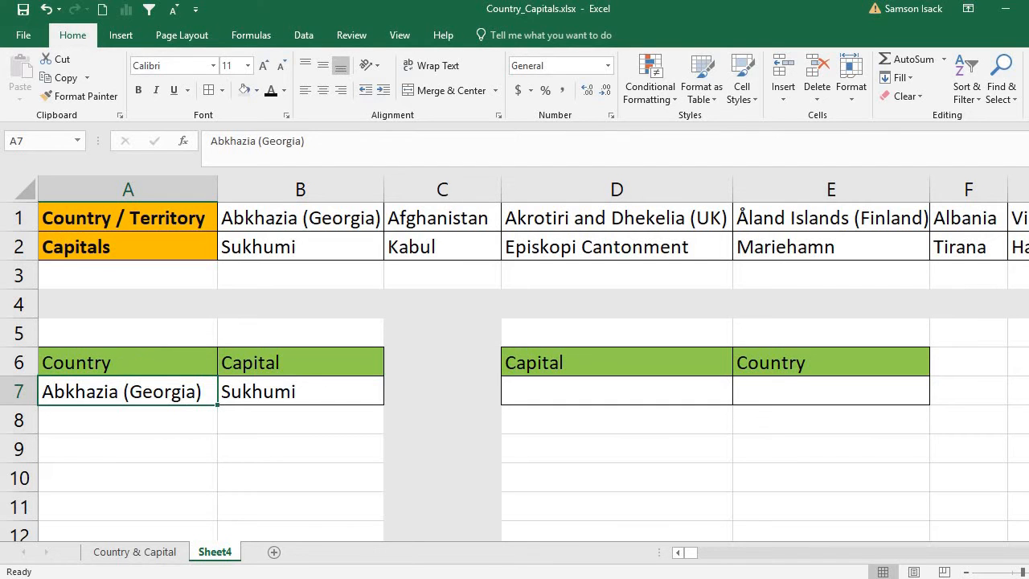
{"action": "scroll", "coordinate": [804, 237], "scroll_direction": "right", "scroll_amount": 4}
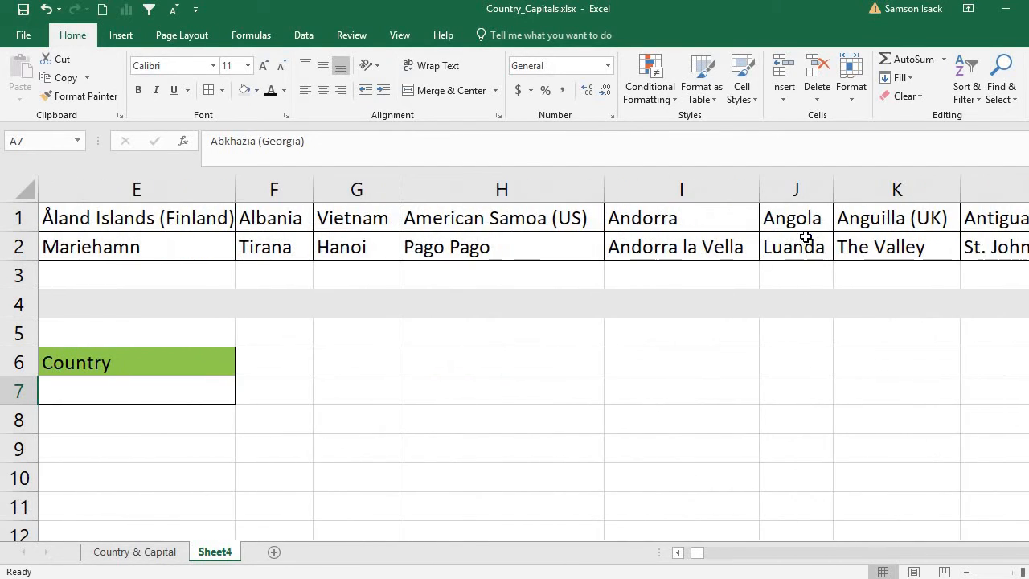
{"action": "left_click", "coordinate": [803, 220]}
{"action": "right_click", "coordinate": [802, 218]}
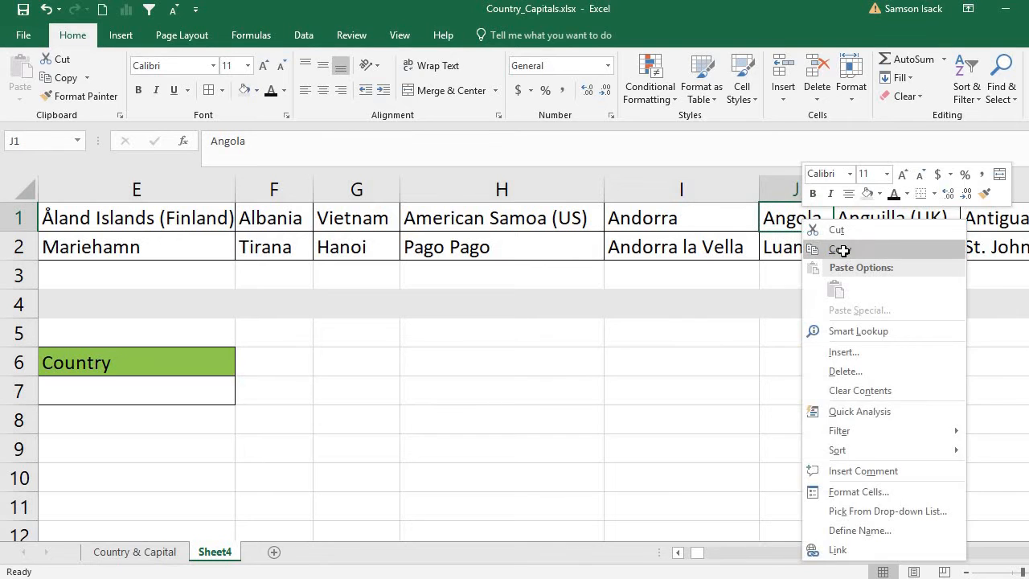
{"action": "left_click", "coordinate": [843, 250]}
{"action": "left_click_drag", "start_coordinate": [699, 555], "coordinate": [649, 558]}
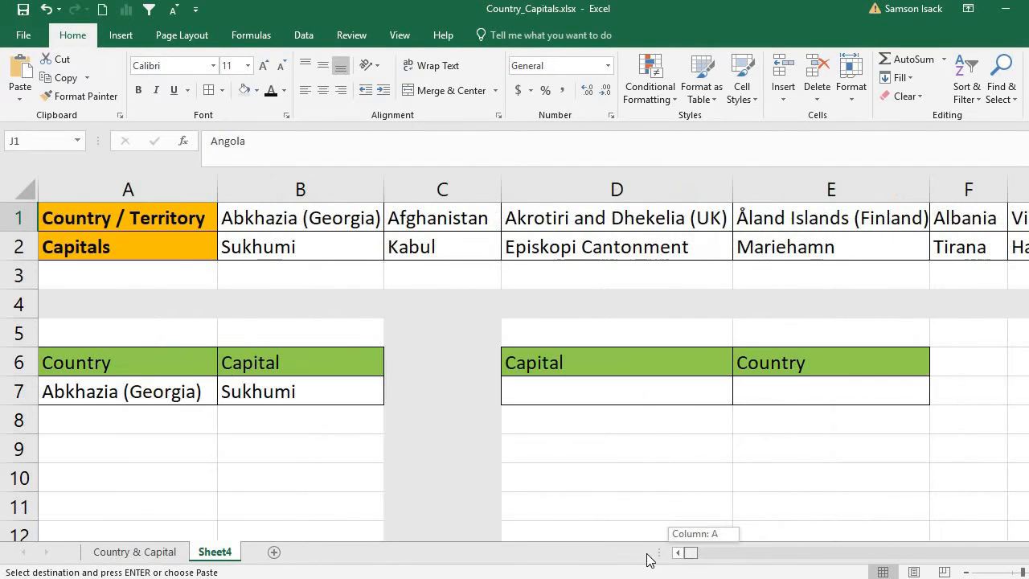
{"action": "right_click", "coordinate": [184, 394]}
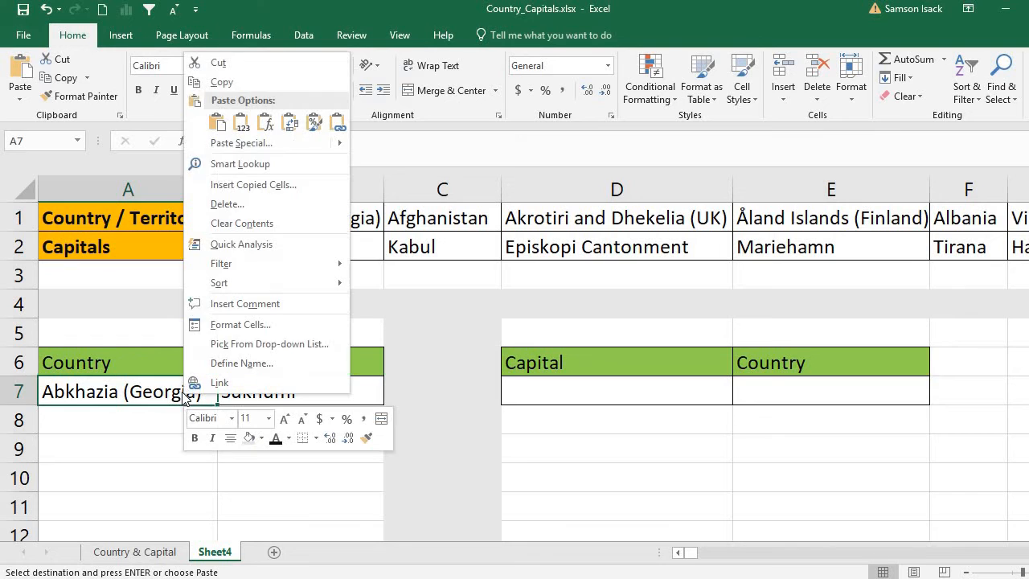
{"action": "left_click", "coordinate": [239, 123]}
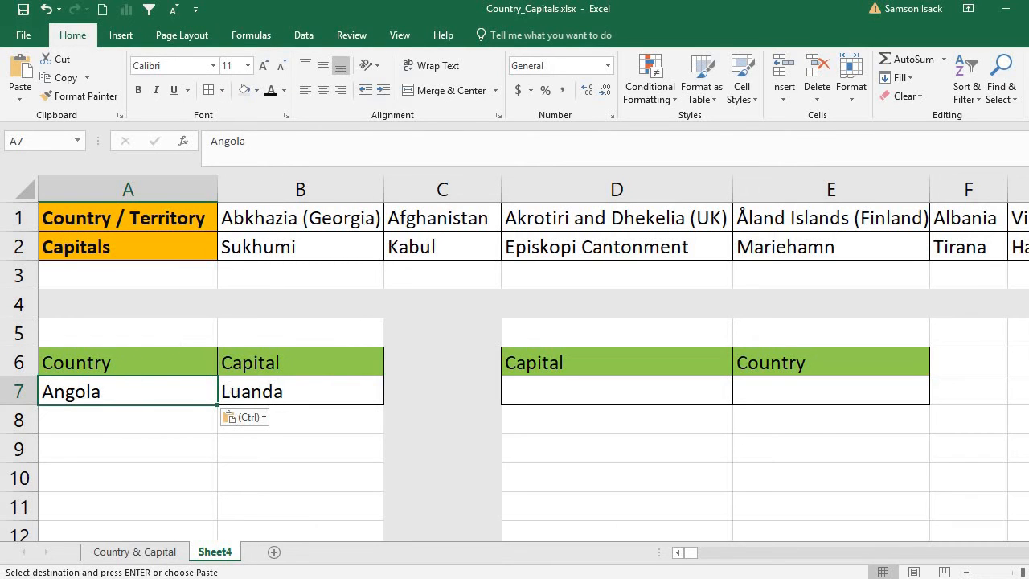
Check the capital returned in B7 for Angola against its entry in the country and capital rows.
{"action": "scroll", "coordinate": [531, 359], "scroll_direction": "right", "scroll_amount": 2}
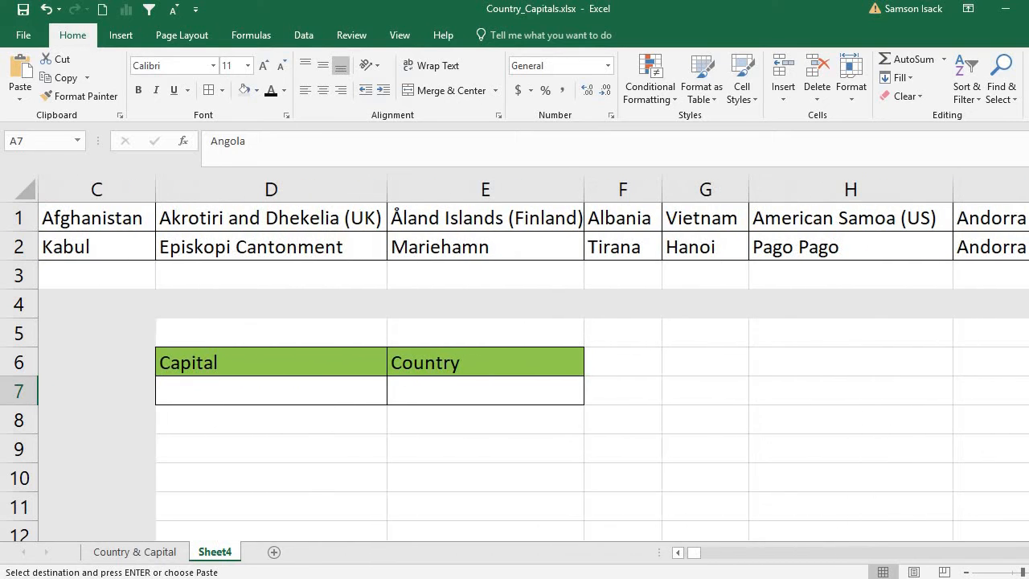
{"action": "scroll", "coordinate": [530, 358], "scroll_direction": "right", "scroll_amount": 2}
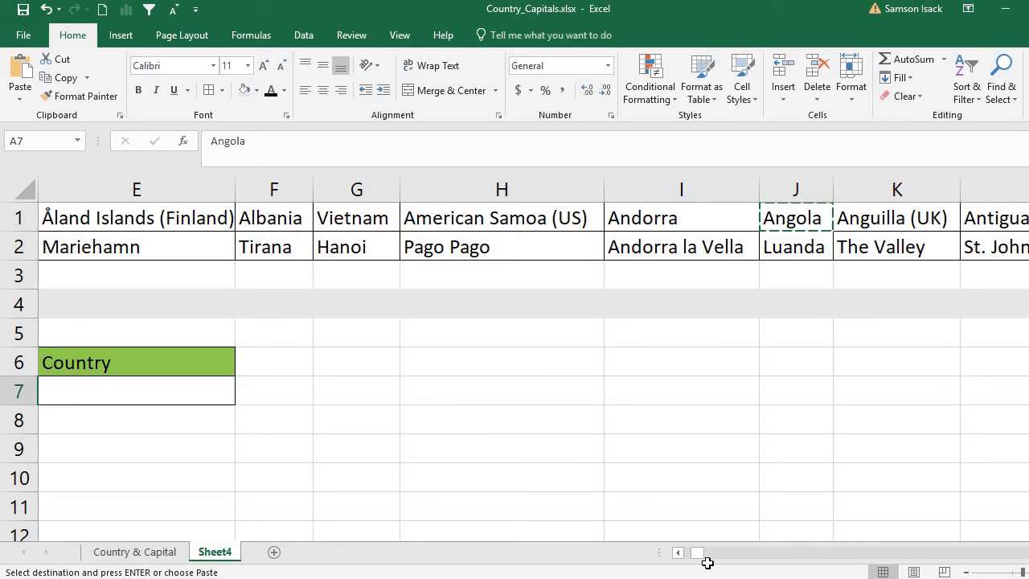
{"action": "left_click", "coordinate": [678, 552]}
{"action": "left_click", "coordinate": [678, 553]}
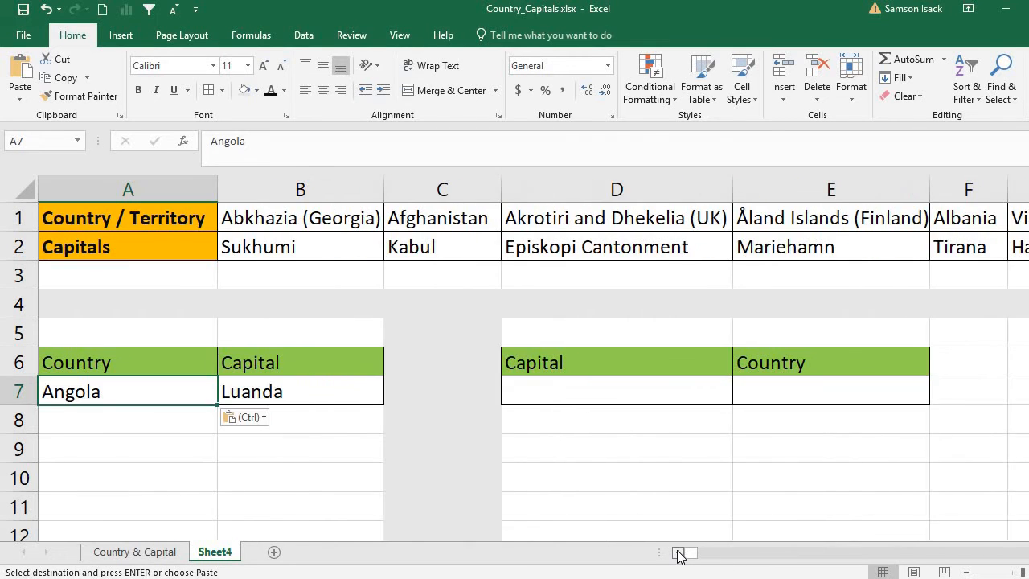
{"action": "left_click", "coordinate": [349, 390]}
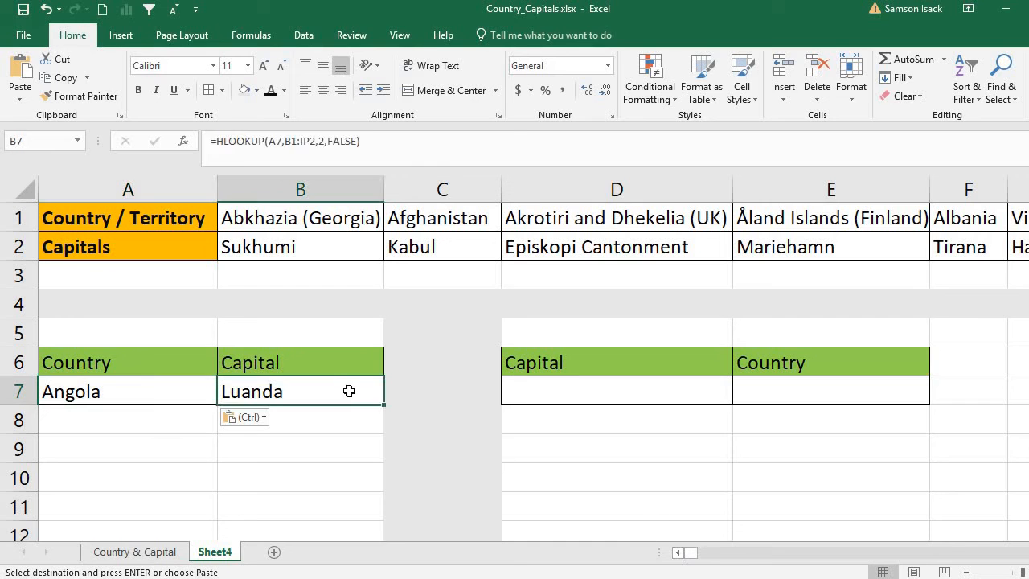
{"action": "left_click", "coordinate": [162, 397]}
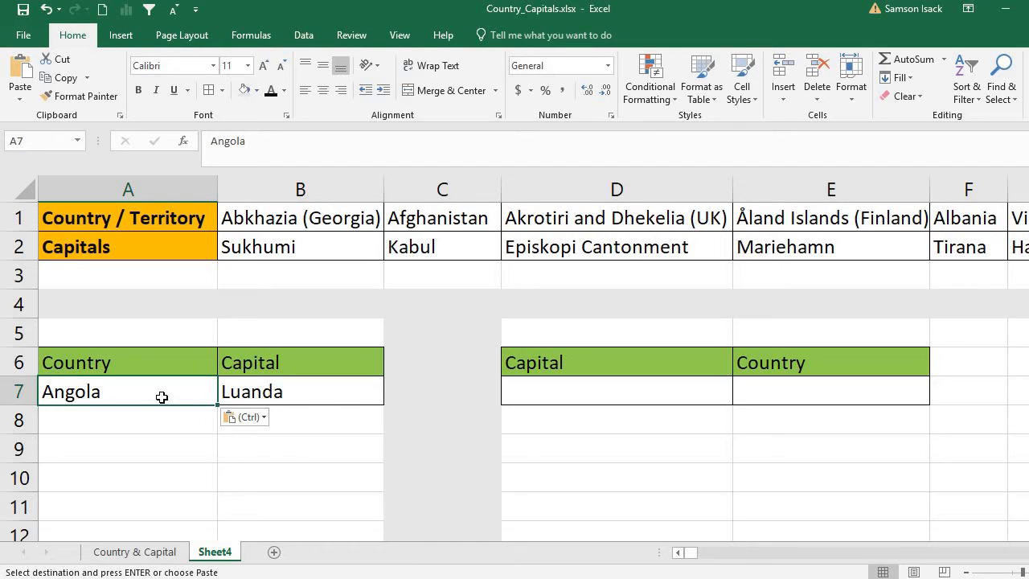
{"action": "left_click", "coordinate": [245, 381]}
{"action": "left_click", "coordinate": [178, 392]}
{"action": "double_click", "coordinate": [172, 402]}
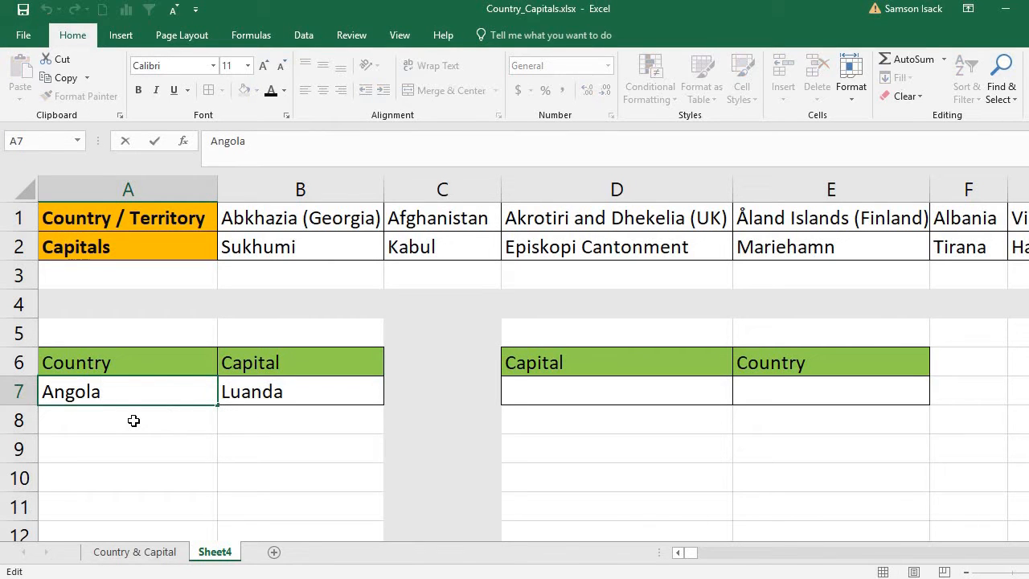
{"action": "left_click", "coordinate": [133, 420]}
Add List data validation to the Country cell A7 with =$B$1:$IP$1 as the source.
{"action": "left_click", "coordinate": [144, 391]}
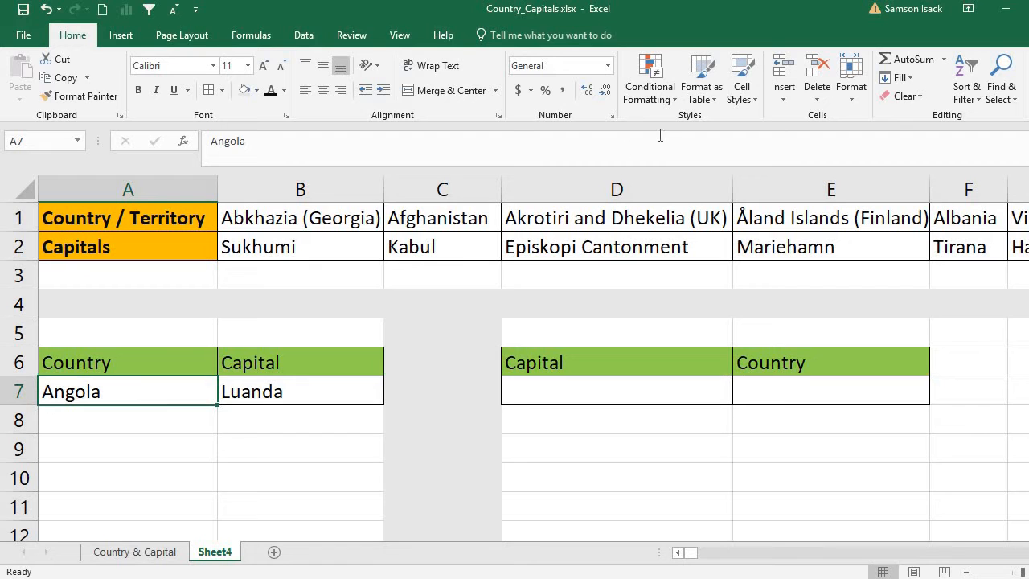
{"action": "left_click", "coordinate": [302, 32]}
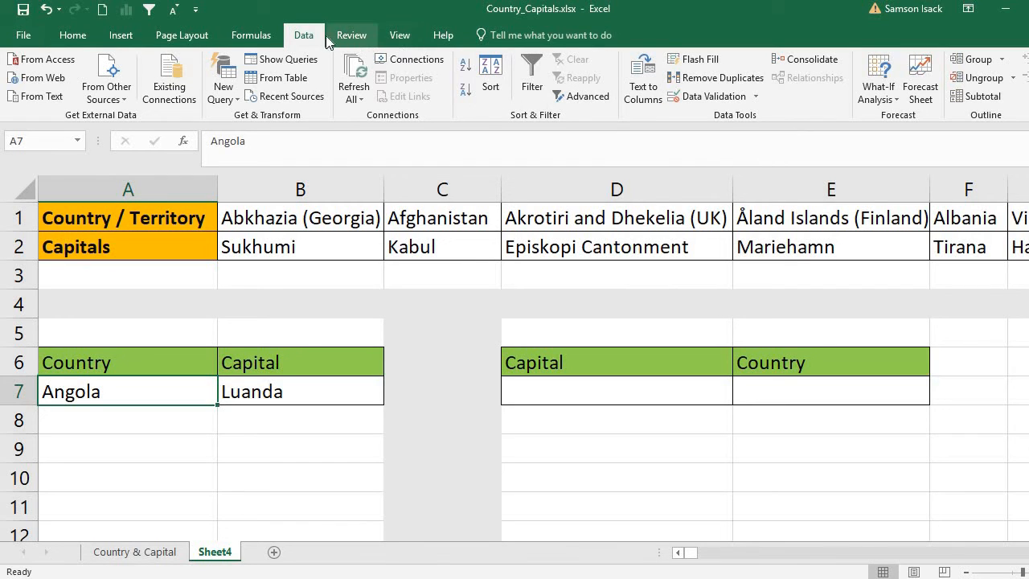
{"action": "left_click", "coordinate": [712, 97]}
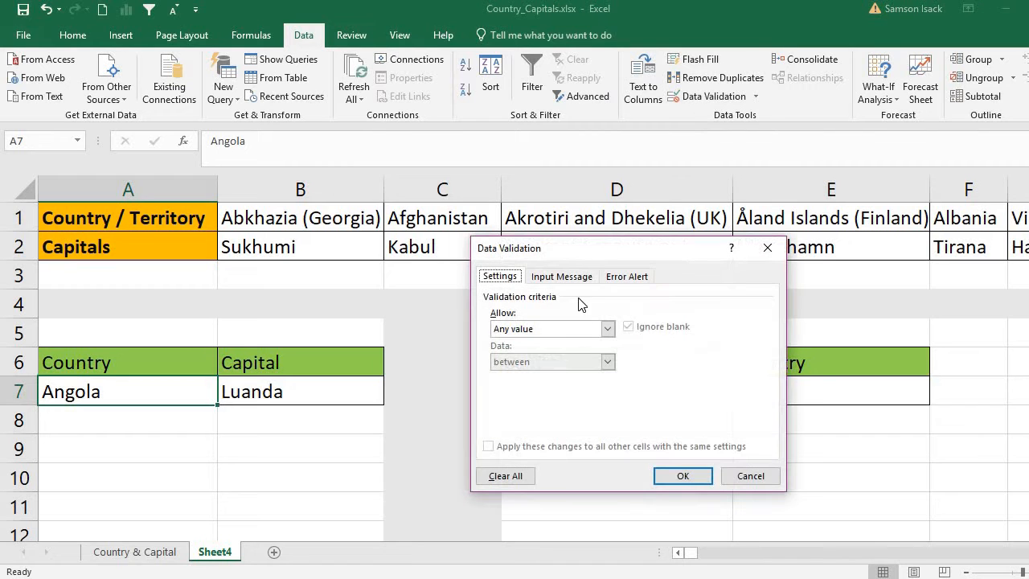
{"action": "left_click", "coordinate": [528, 331]}
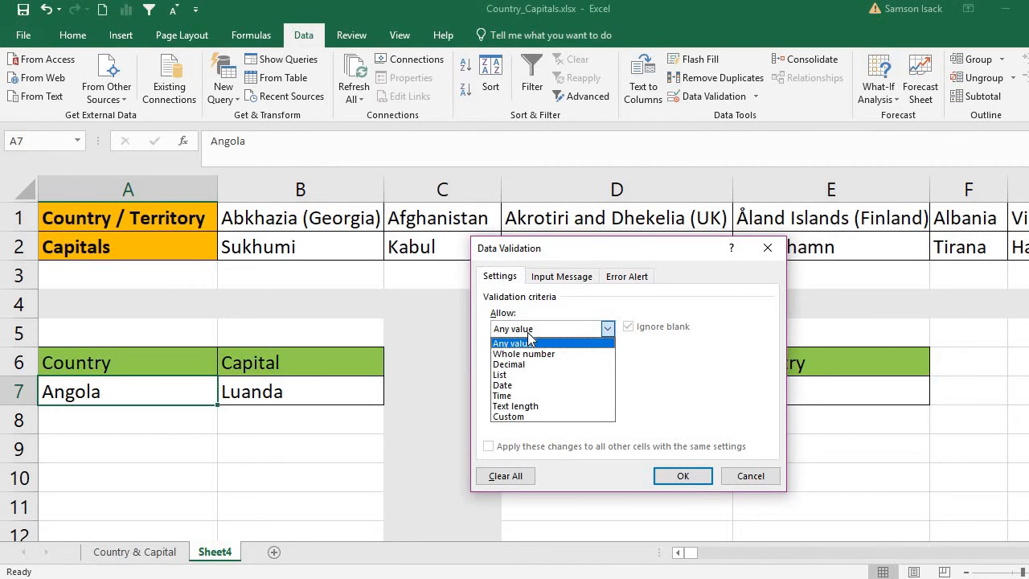
{"action": "left_click", "coordinate": [528, 375]}
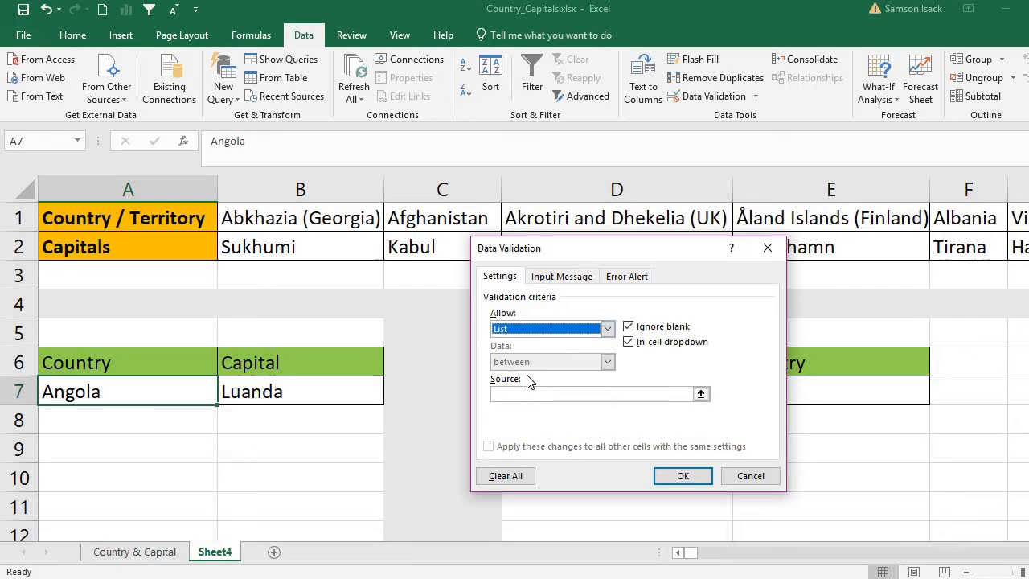
{"action": "left_click", "coordinate": [655, 394]}
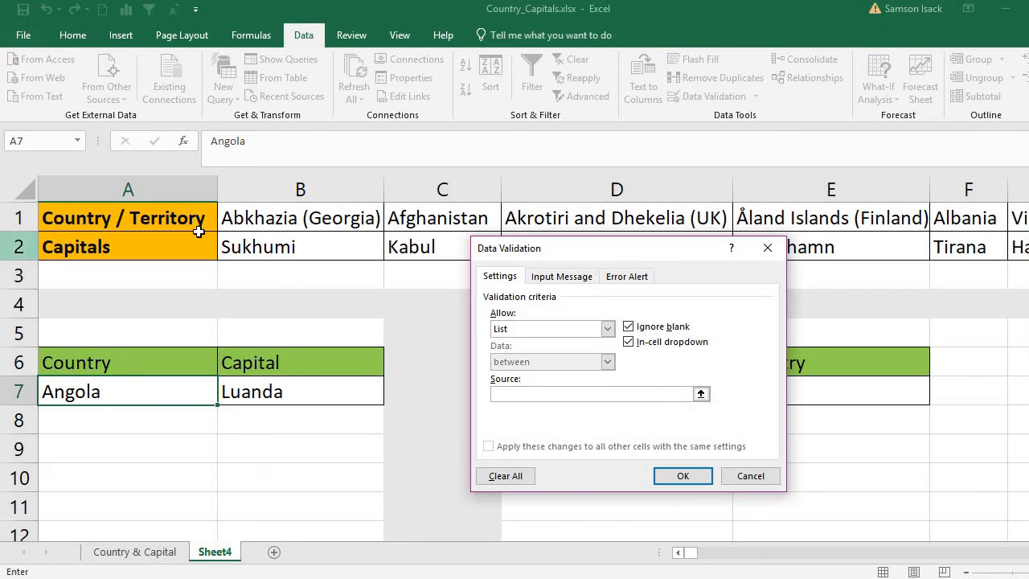
{"action": "left_click_drag", "start_coordinate": [244, 215], "coordinate": [547, 219]}
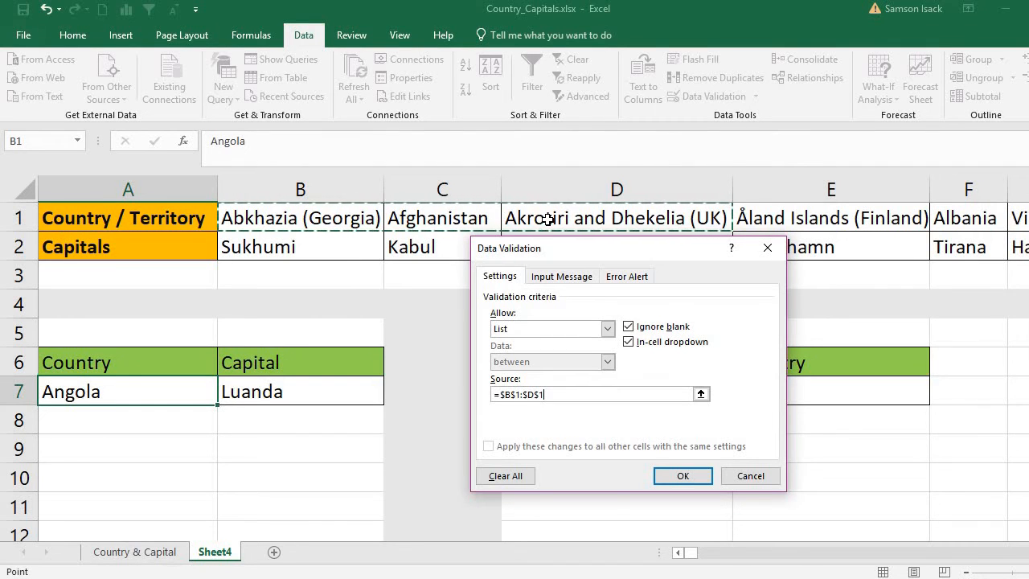
{"action": "key", "text": "ctrl+shift+Right"}
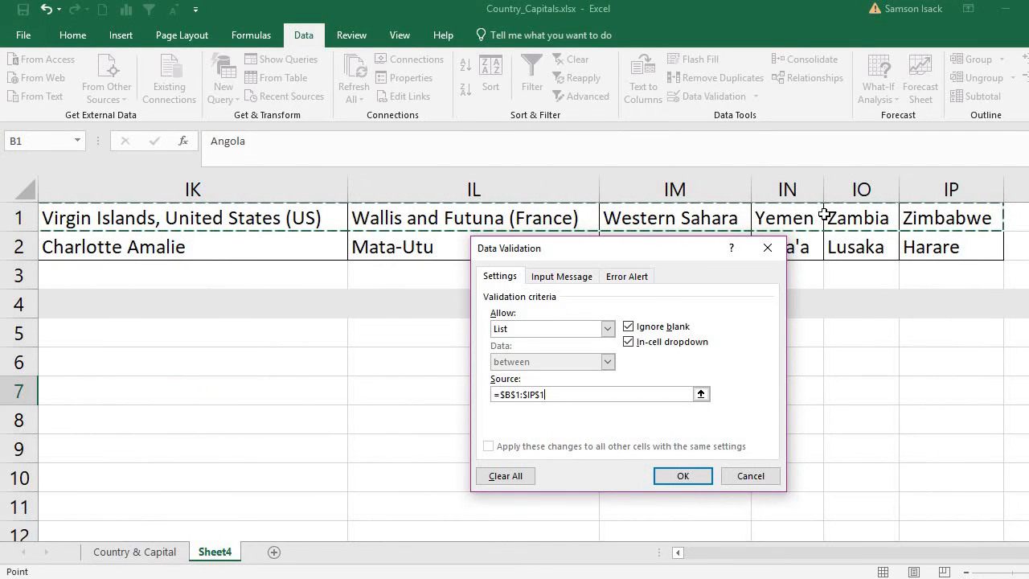
{"action": "left_click", "coordinate": [687, 476]}
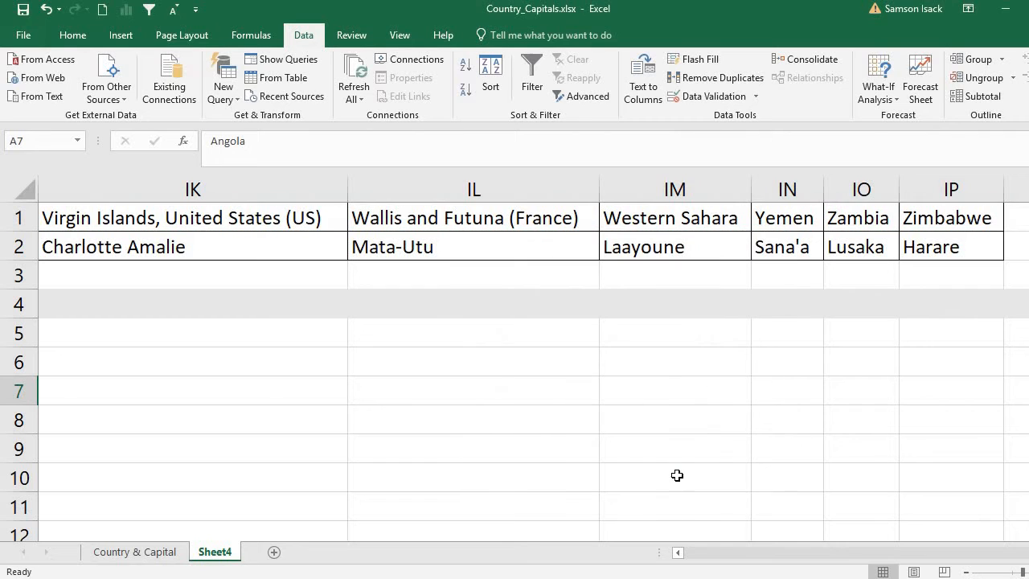
Choose Australia from the A7 country dropdown and check the capital formula in B7.
{"action": "left_click", "coordinate": [677, 553]}
{"action": "left_click", "coordinate": [678, 553]}
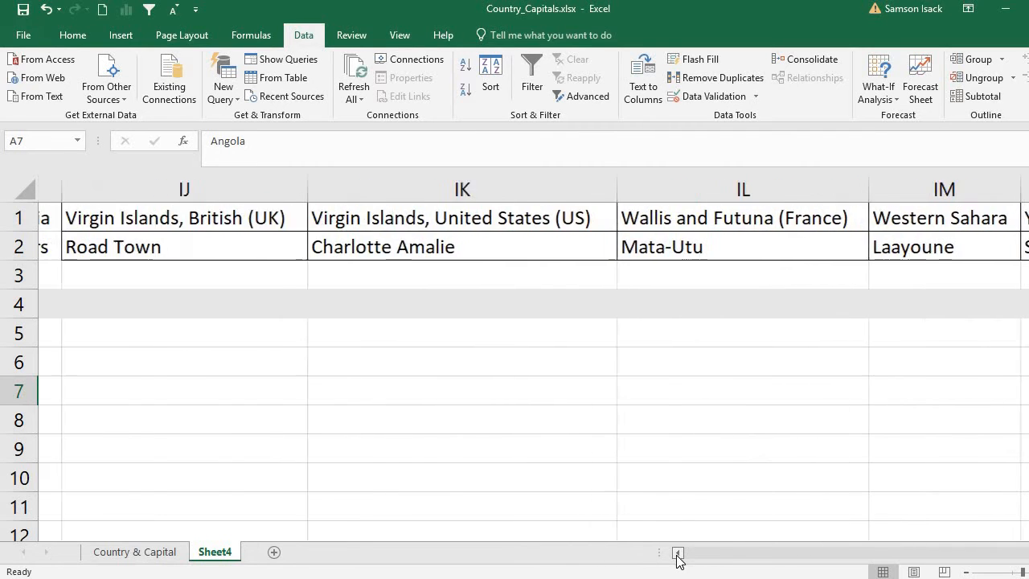
{"action": "left_click", "coordinate": [677, 553]}
{"action": "left_click_drag", "start_coordinate": [1025, 553], "coordinate": [655, 550]}
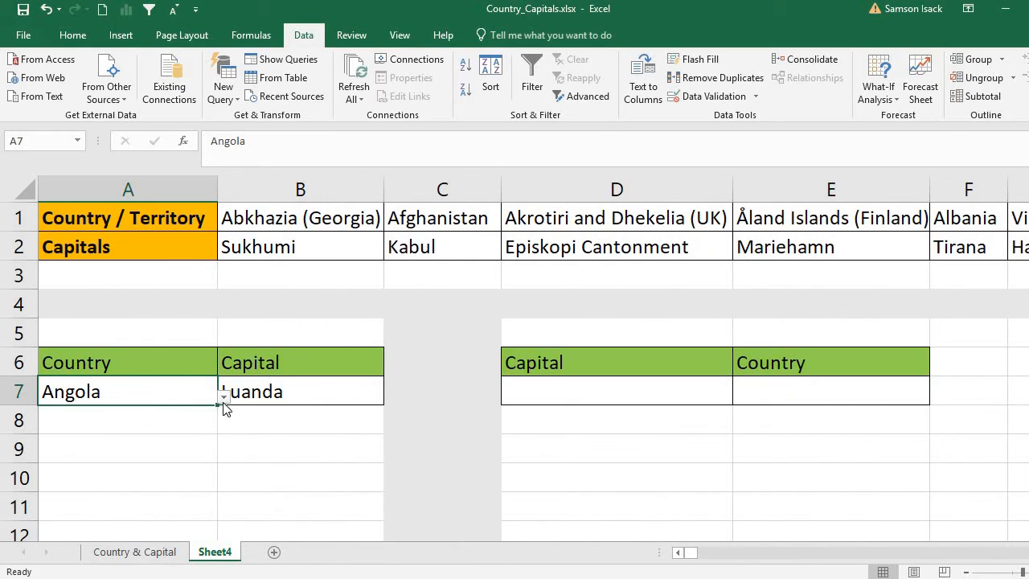
{"action": "left_click", "coordinate": [225, 399]}
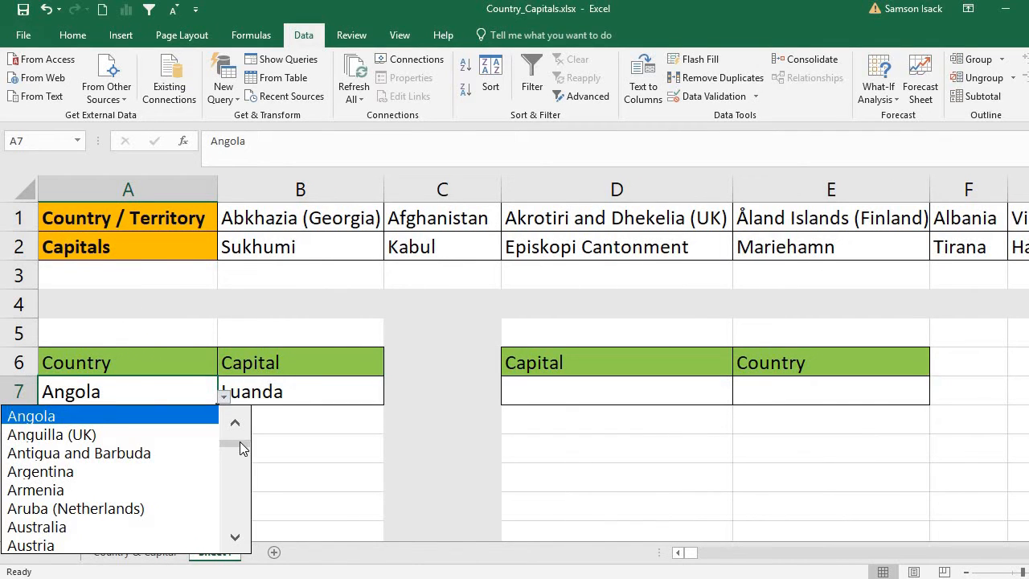
{"action": "left_click", "coordinate": [121, 528]}
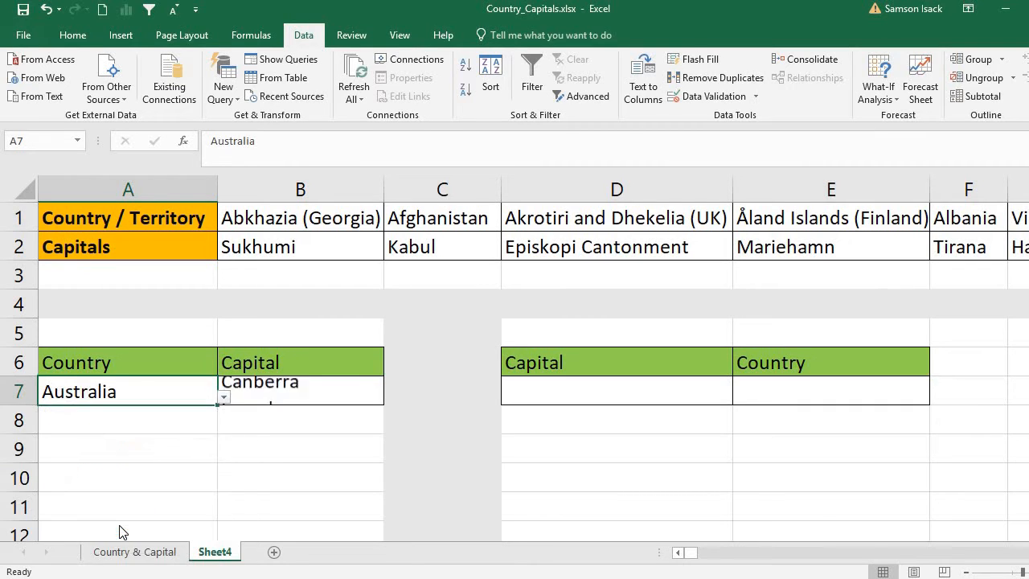
{"action": "left_click", "coordinate": [328, 391]}
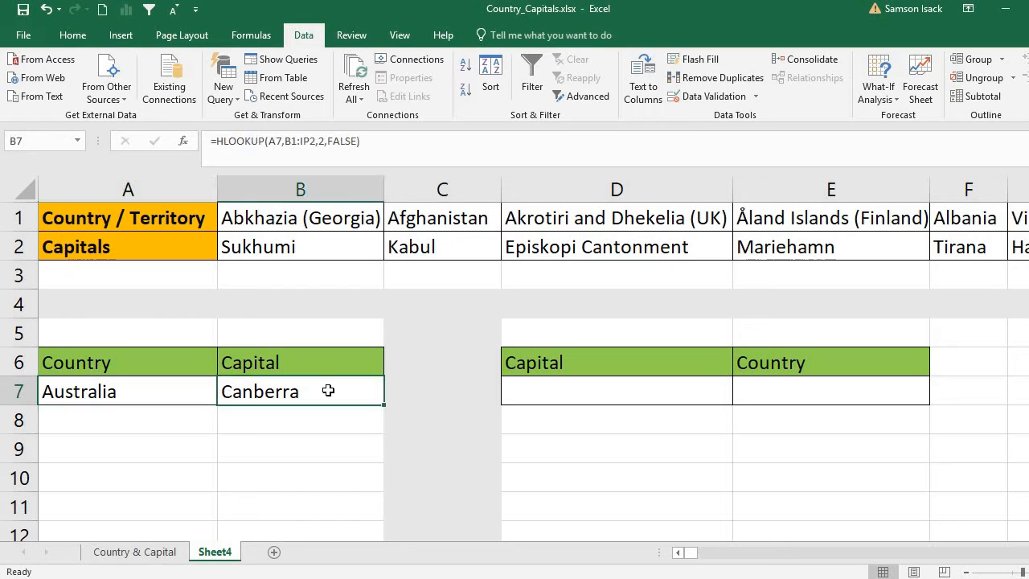
Choose Barbados from the A7 country dropdown and check the capital in B7.
{"action": "left_click", "coordinate": [183, 393]}
{"action": "left_click", "coordinate": [224, 397]}
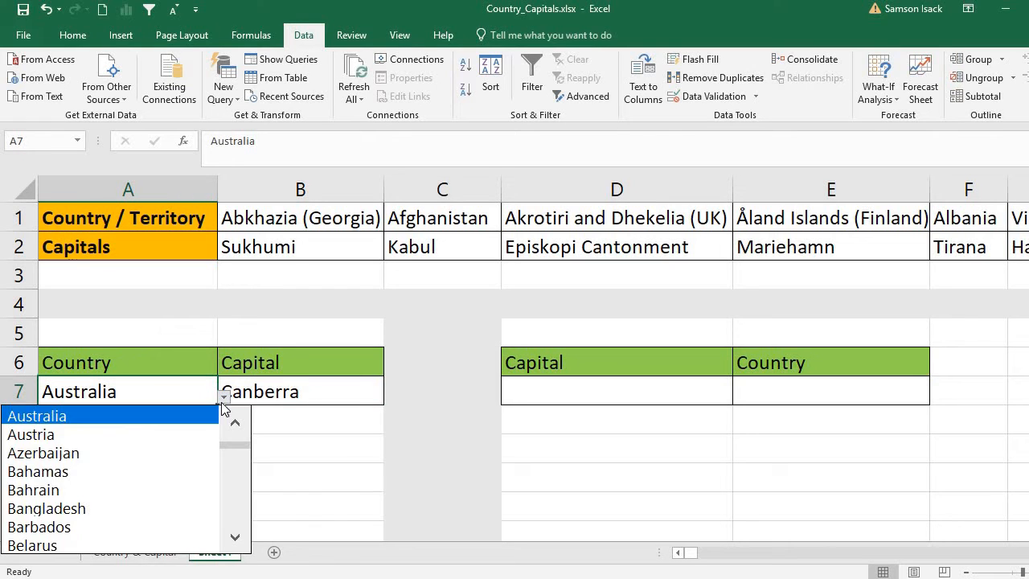
{"action": "left_click", "coordinate": [163, 532]}
{"action": "left_click", "coordinate": [322, 390]}
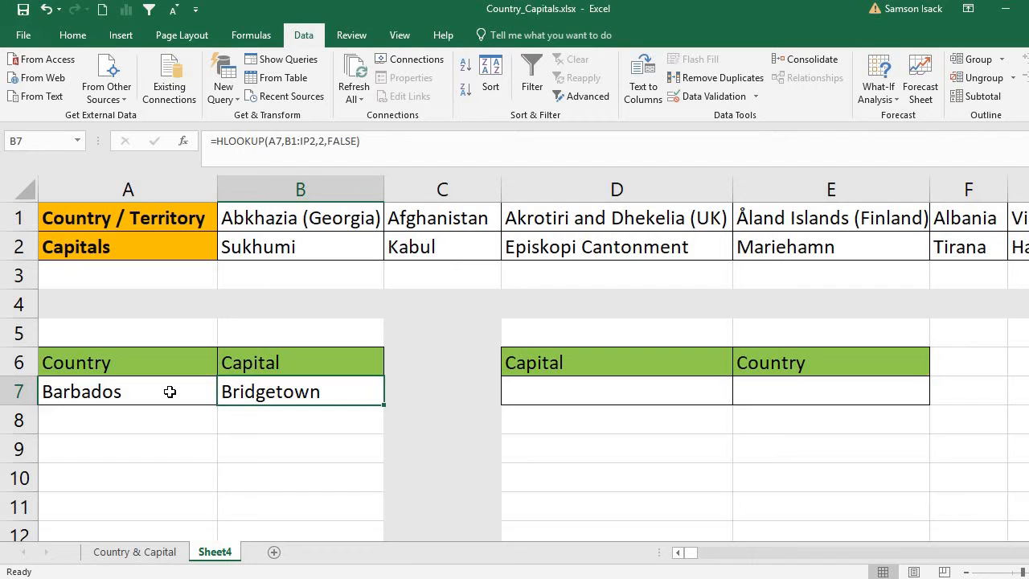
Inspect the cell references in the HLOOKUP formula of the Capital cell B7.
{"action": "double_click", "coordinate": [294, 392]}
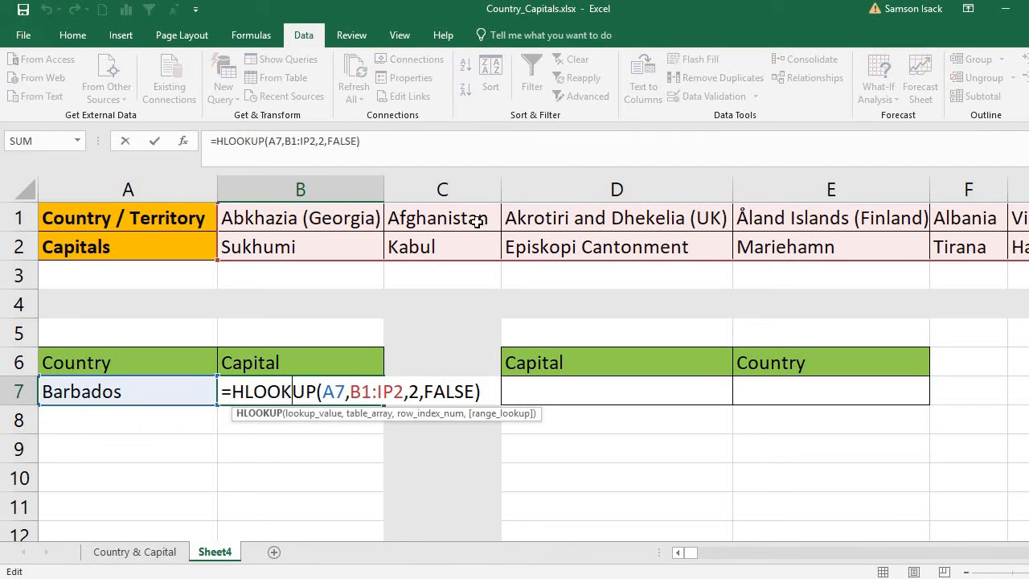
{"action": "key", "text": "Return"}
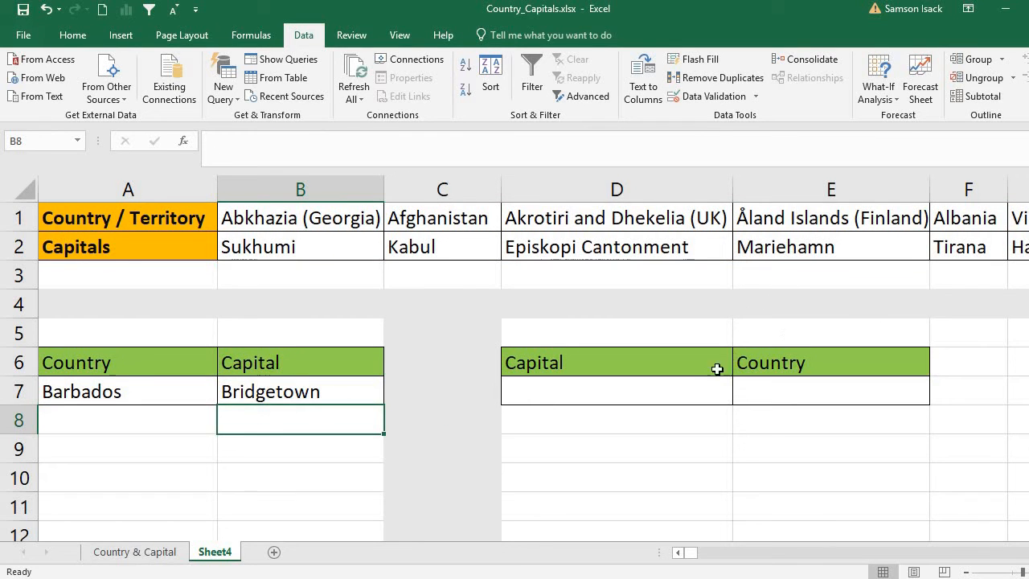
{"action": "left_click", "coordinate": [689, 393]}
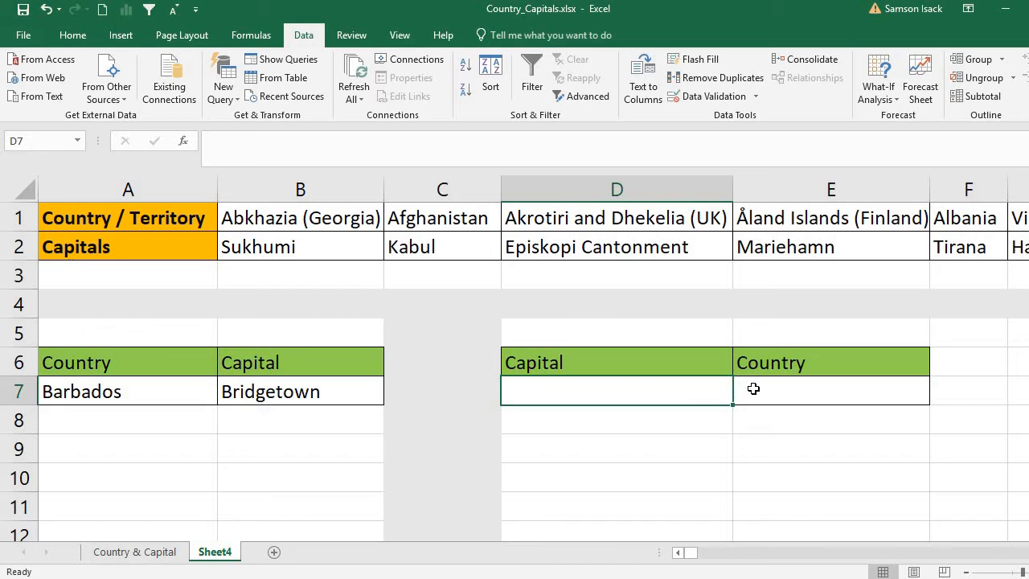
Copy the capital Sukhumi from B2 into the Capital cell D7 of the second lookup table.
{"action": "left_click", "coordinate": [317, 248]}
{"action": "right_click", "coordinate": [317, 248]}
{"action": "left_click", "coordinate": [356, 264]}
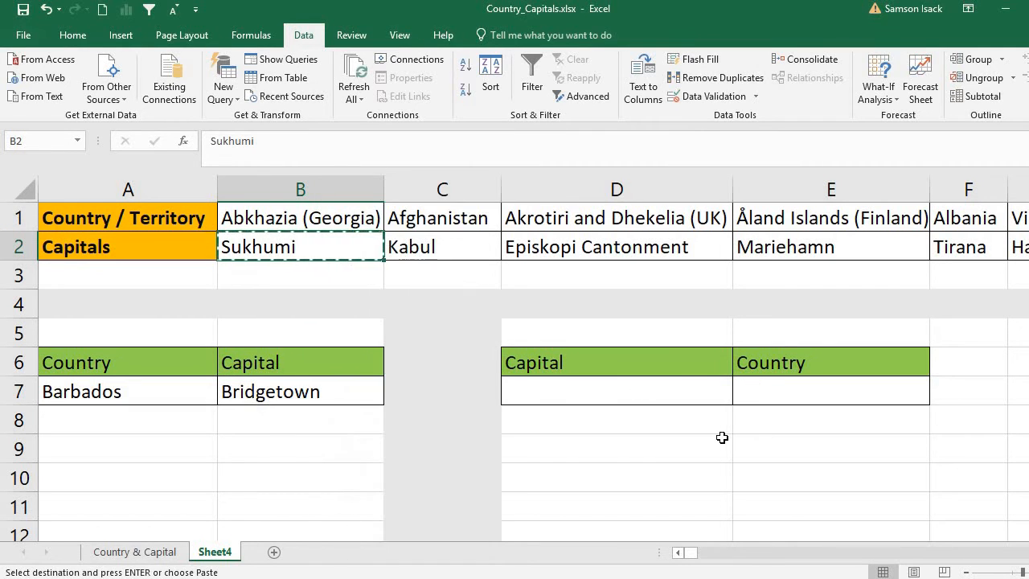
{"action": "right_click", "coordinate": [671, 390]}
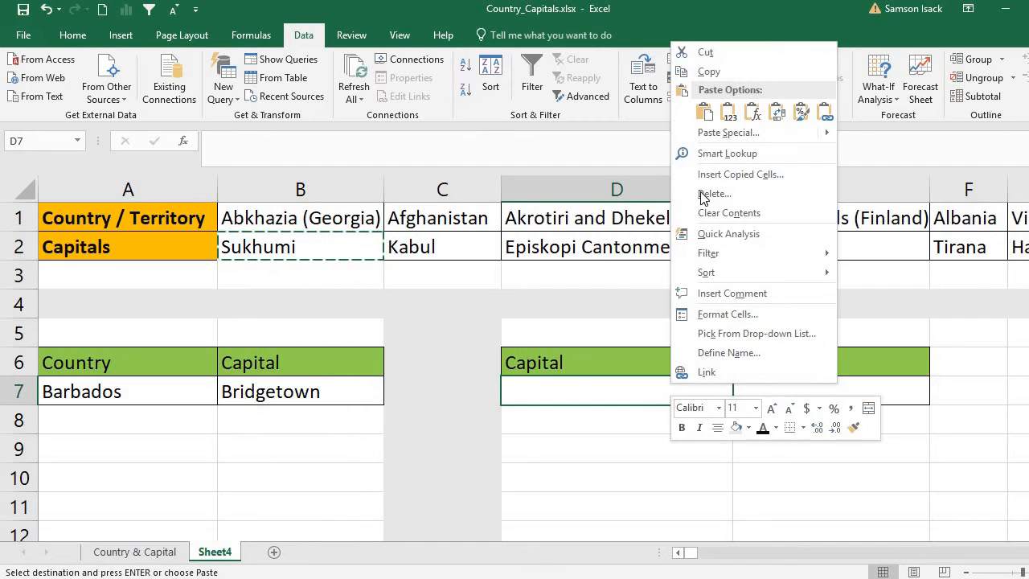
{"action": "left_click", "coordinate": [706, 114]}
{"action": "left_click", "coordinate": [831, 393]}
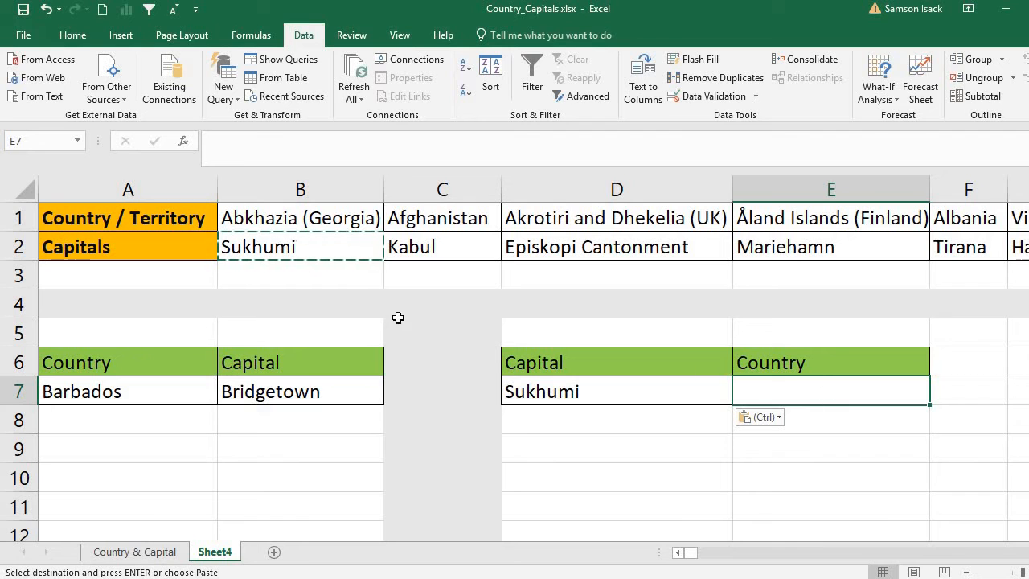
Compare the capital in D7 with the order of the country and capital rows in B1:D2.
{"action": "left_click_drag", "start_coordinate": [275, 211], "coordinate": [601, 249]}
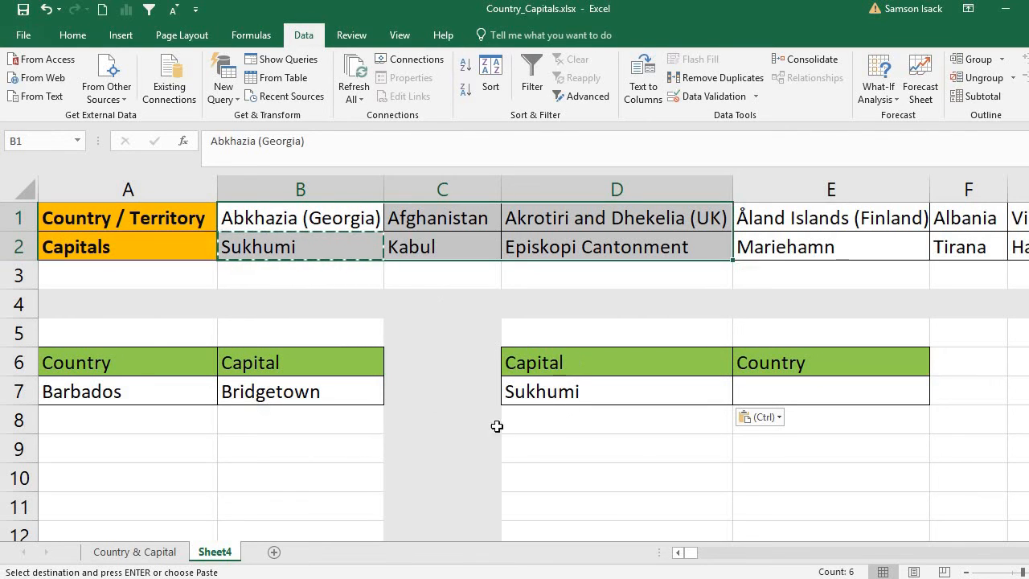
{"action": "left_click", "coordinate": [544, 392]}
{"action": "double_click", "coordinate": [545, 392]}
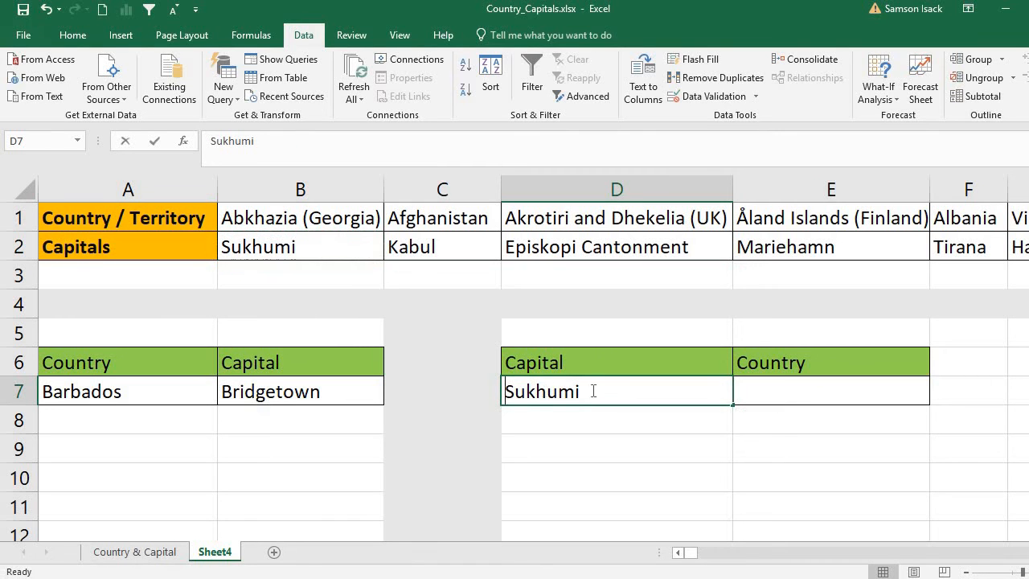
{"action": "left_click_drag", "start_coordinate": [587, 391], "coordinate": [496, 393]}
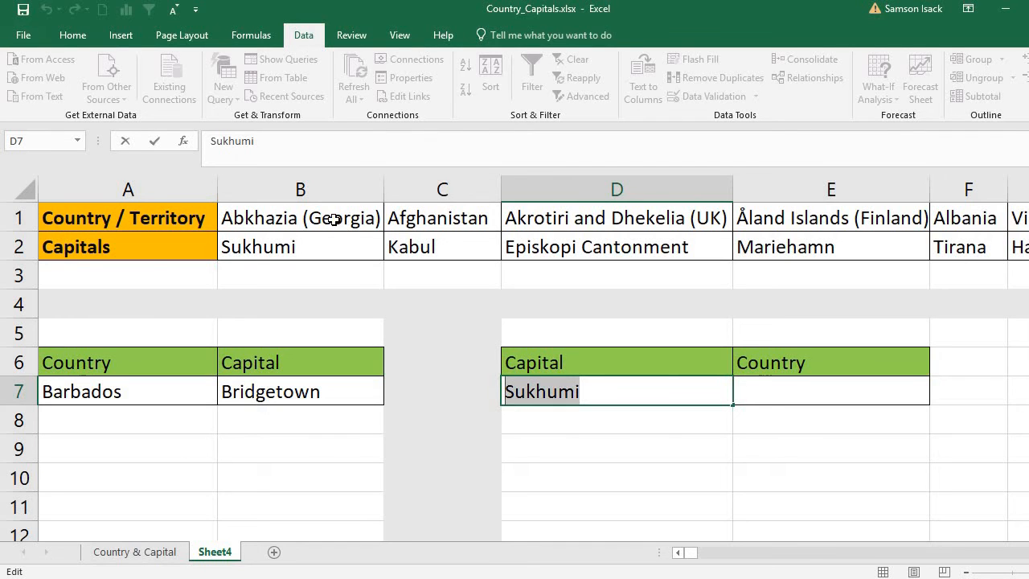
{"action": "left_click_drag", "start_coordinate": [334, 219], "coordinate": [533, 244]}
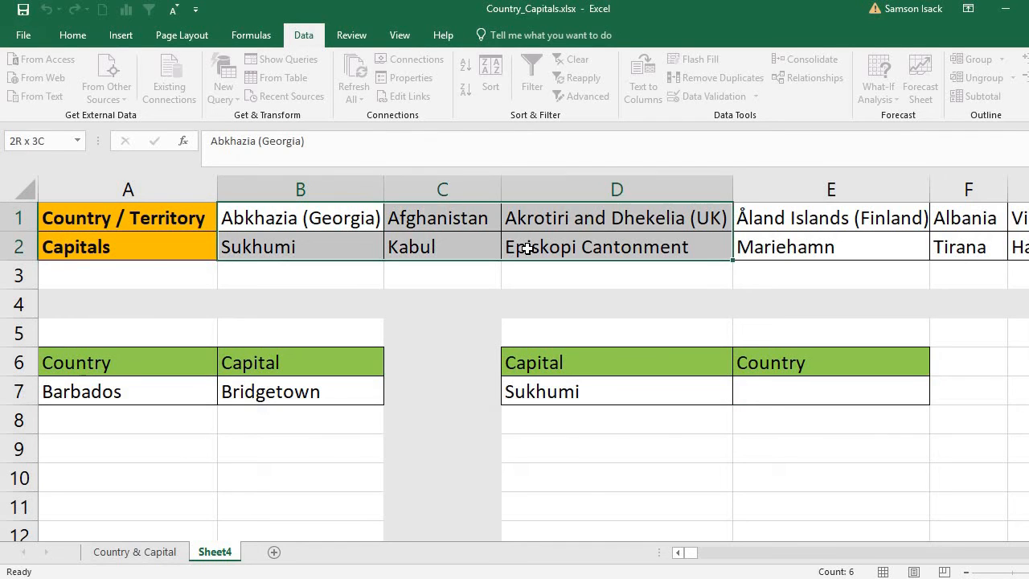
{"action": "left_click", "coordinate": [344, 223]}
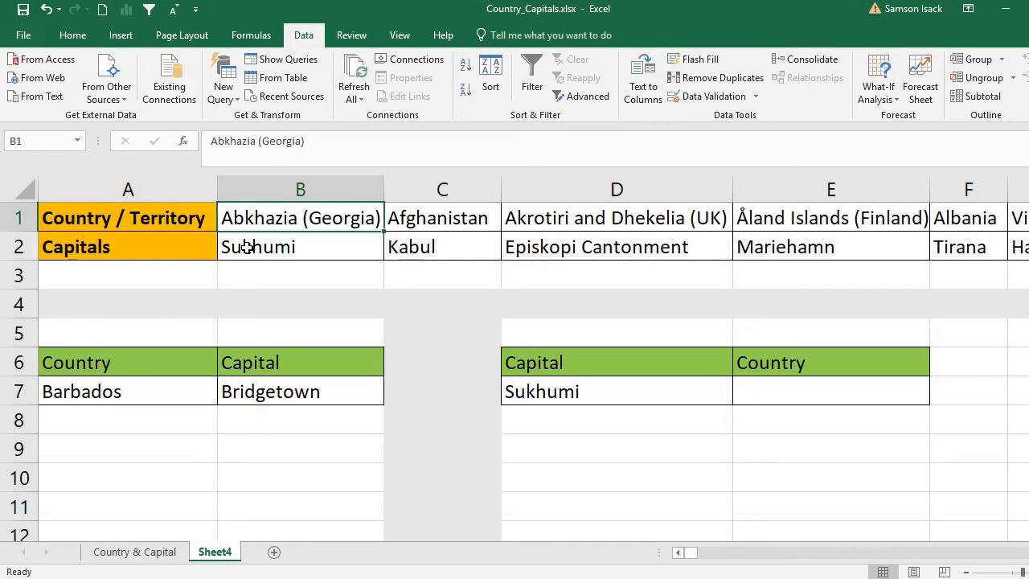
{"action": "left_click", "coordinate": [18, 276]}
{"action": "right_click", "coordinate": [73, 274]}
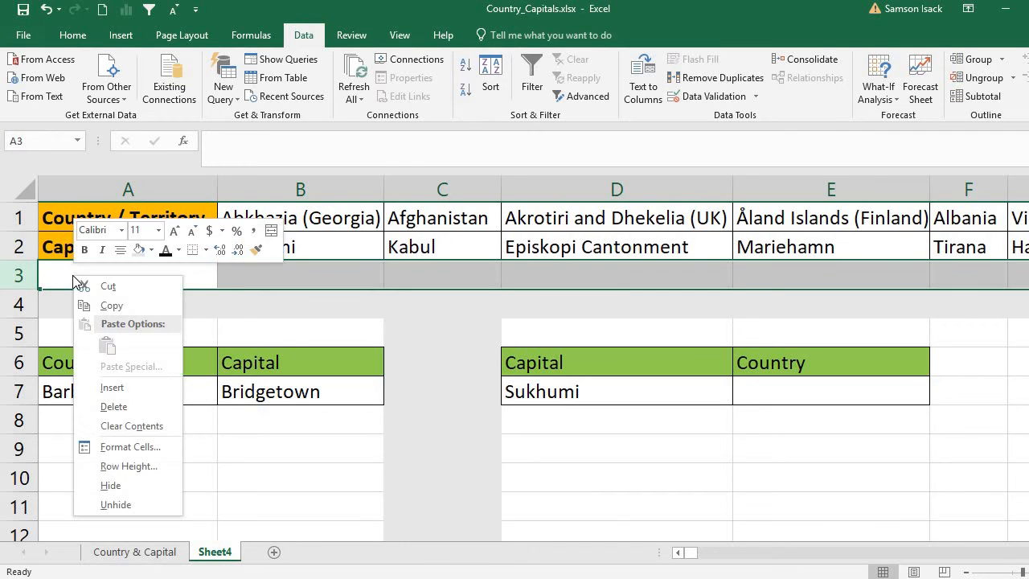
{"action": "left_click", "coordinate": [132, 387]}
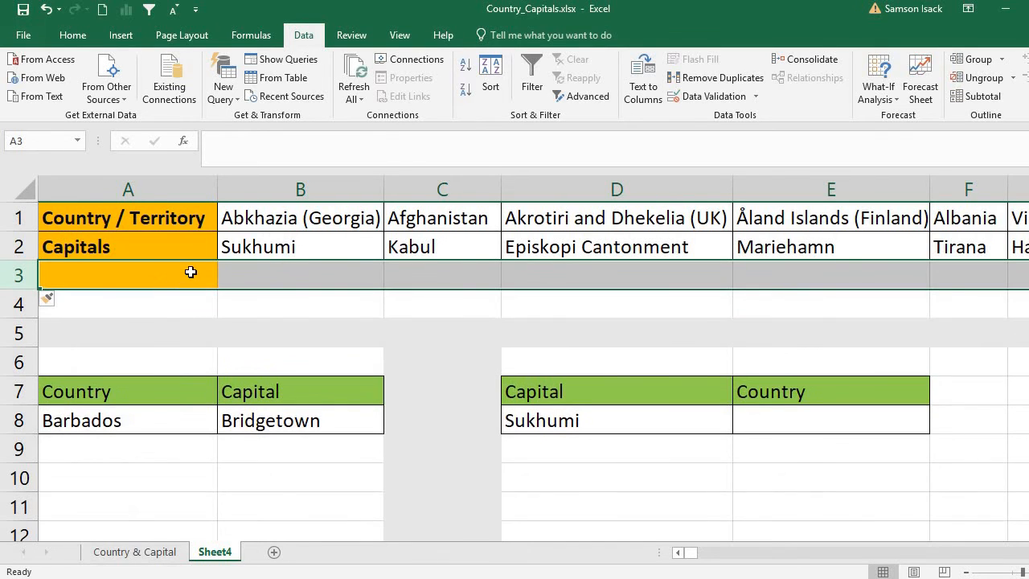
{"action": "left_click", "coordinate": [44, 9]}
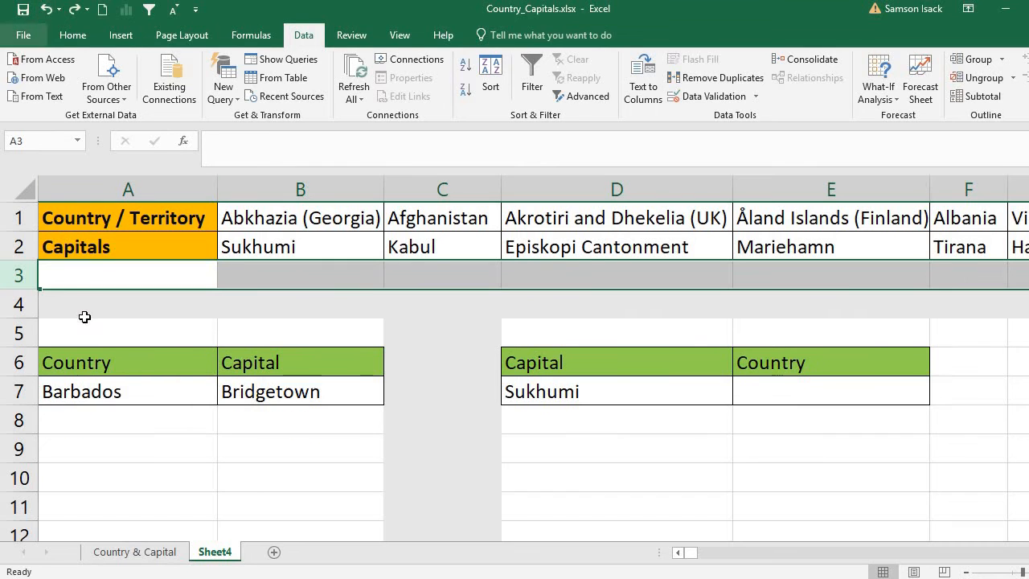
Insert two blank rows above the grey row 4, between the source data and the lookup tables.
{"action": "left_click", "coordinate": [33, 302]}
{"action": "right_click", "coordinate": [72, 301]}
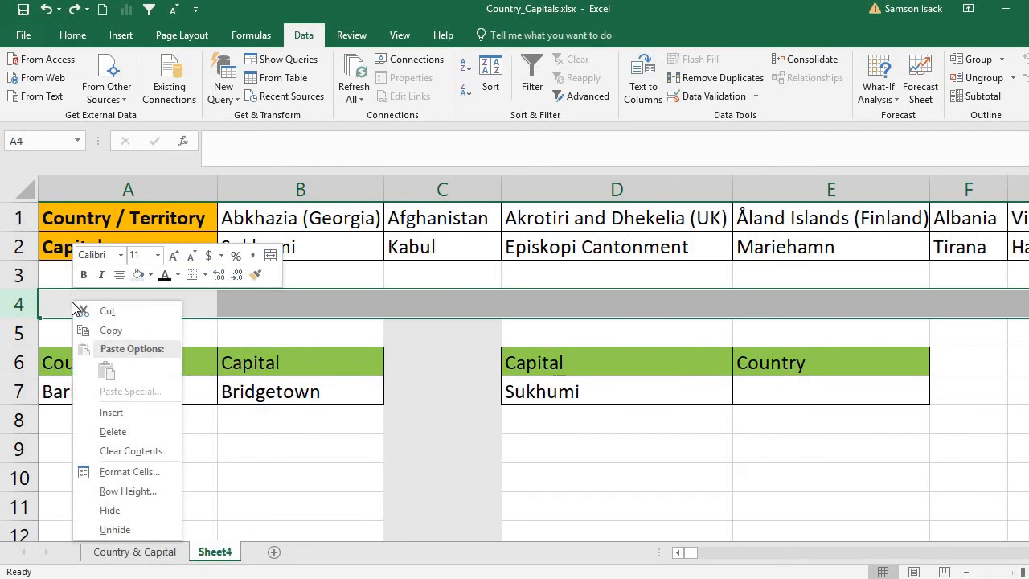
{"action": "left_click", "coordinate": [151, 411]}
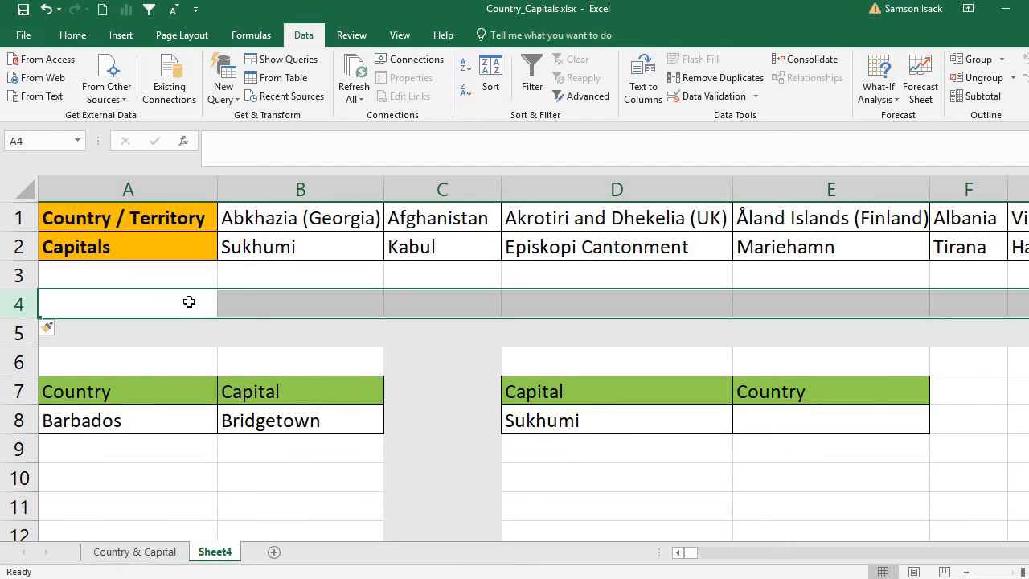
{"action": "right_click", "coordinate": [189, 301]}
{"action": "left_click", "coordinate": [241, 413]}
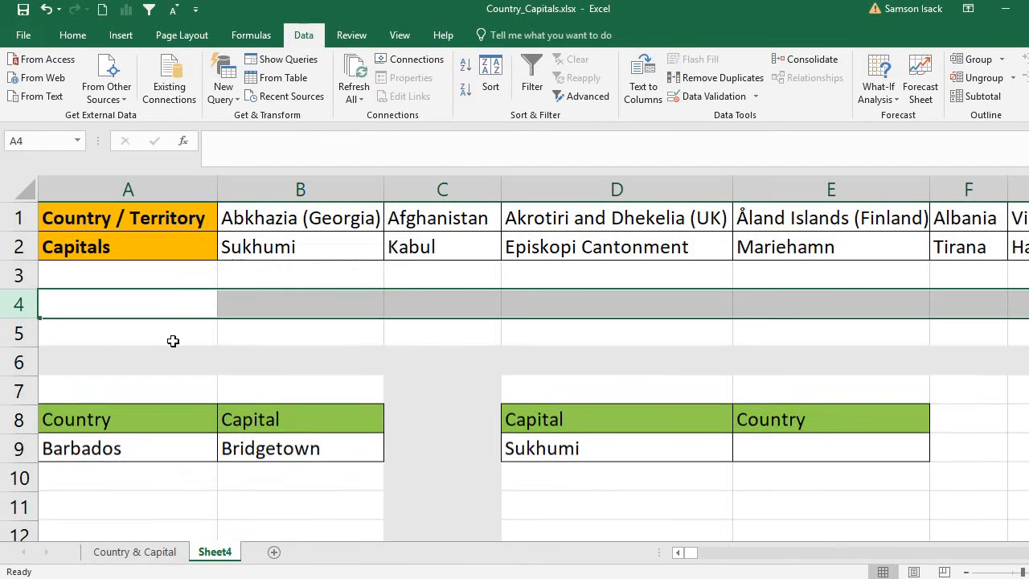
{"action": "left_click", "coordinate": [173, 341]}
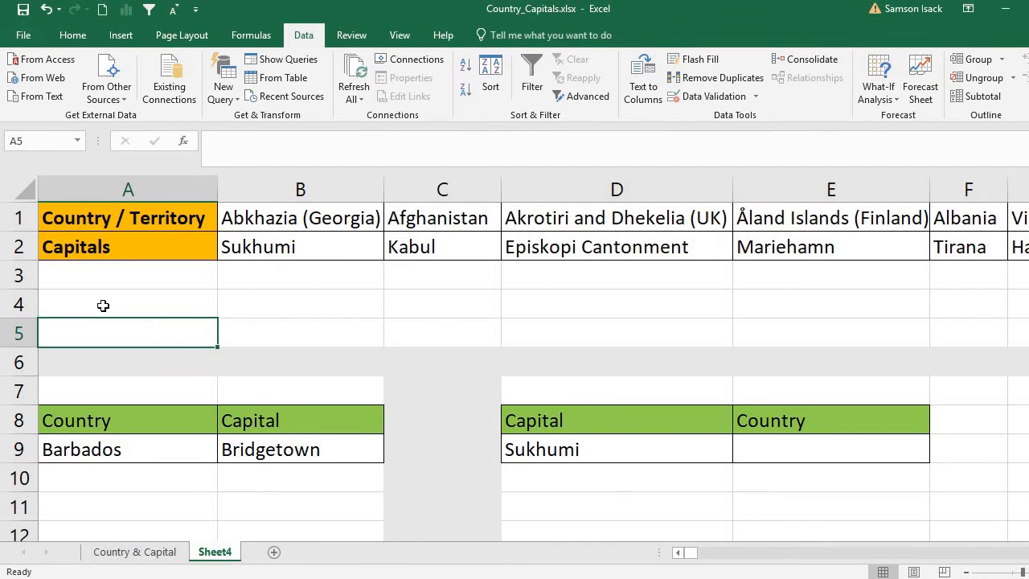
Copy the entire Capitals row 2 into row 4.
{"action": "left_click_drag", "start_coordinate": [85, 220], "coordinate": [246, 242]}
{"action": "left_click_drag", "start_coordinate": [18, 218], "coordinate": [17, 245]}
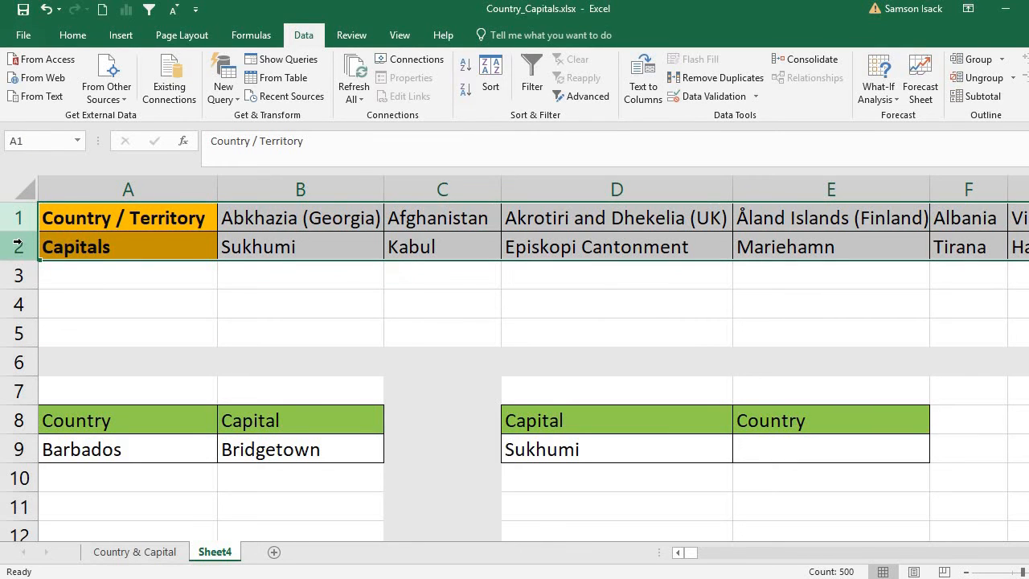
{"action": "left_click", "coordinate": [17, 245]}
{"action": "key", "text": "ctrl+c"}
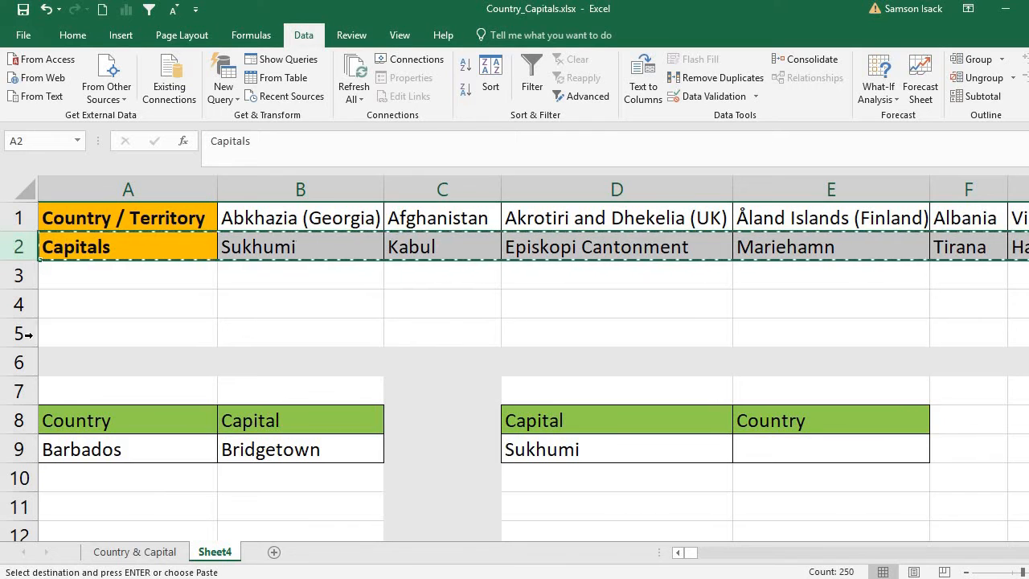
{"action": "left_click", "coordinate": [18, 304]}
{"action": "key", "text": "ctrl+v"}
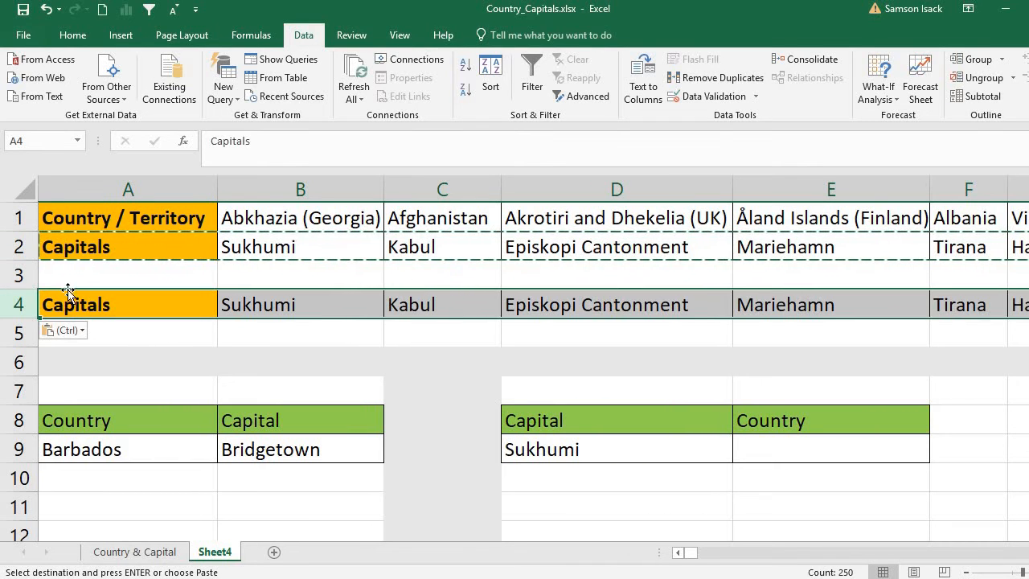
Copy the entire Country / Territory row 1 into row 5, beneath the copied Capitals row.
{"action": "left_click", "coordinate": [22, 218]}
{"action": "key", "text": "ctrl+c"}
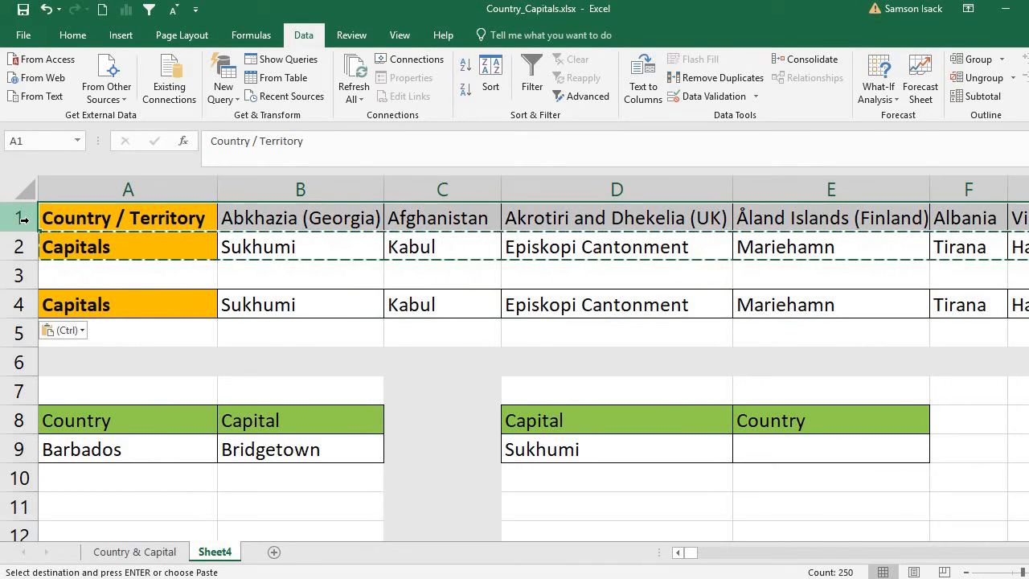
{"action": "left_click", "coordinate": [16, 333]}
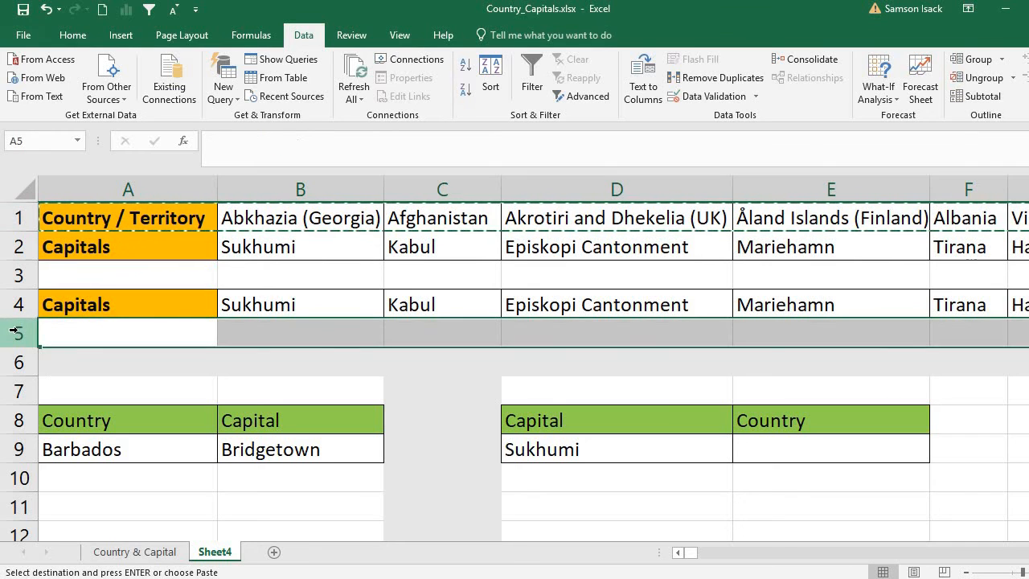
{"action": "key", "text": "ctrl+v"}
{"action": "left_click", "coordinate": [398, 329]}
{"action": "left_click", "coordinate": [434, 293]}
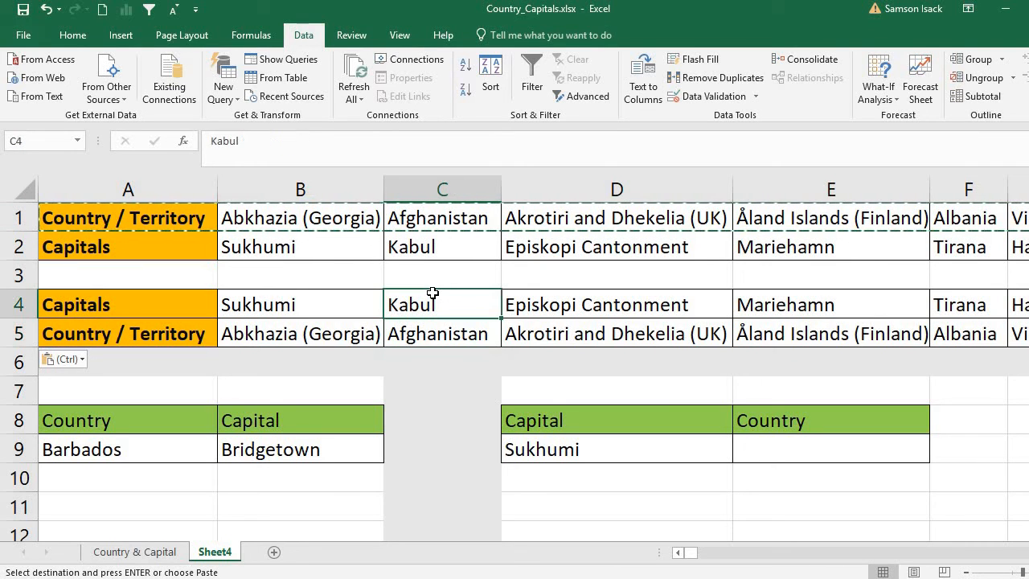
Review the reordered capital and country entries in B4:E5.
{"action": "double_click", "coordinate": [336, 309]}
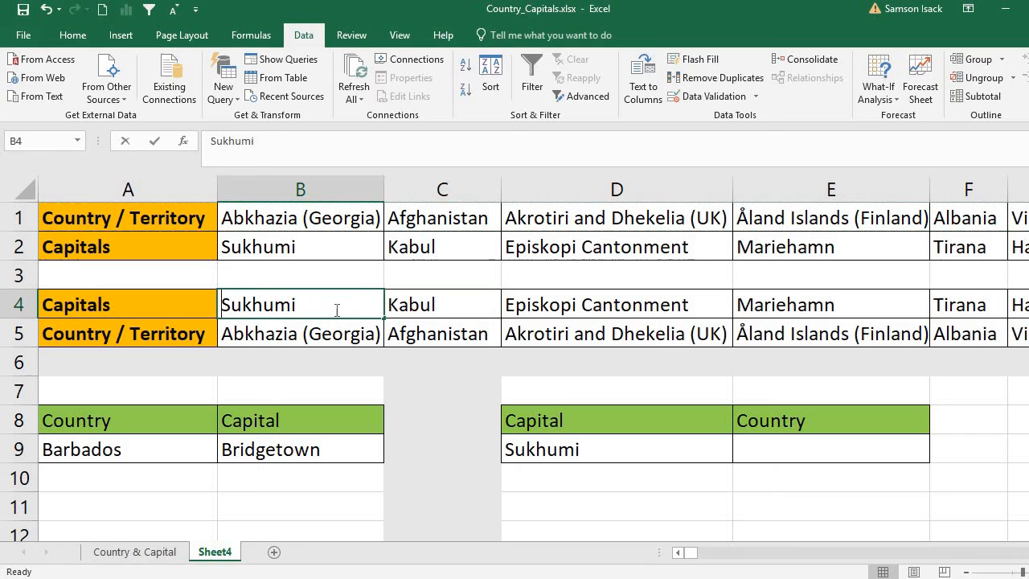
{"action": "left_click", "coordinate": [284, 278]}
{"action": "left_click_drag", "start_coordinate": [251, 303], "coordinate": [738, 332]}
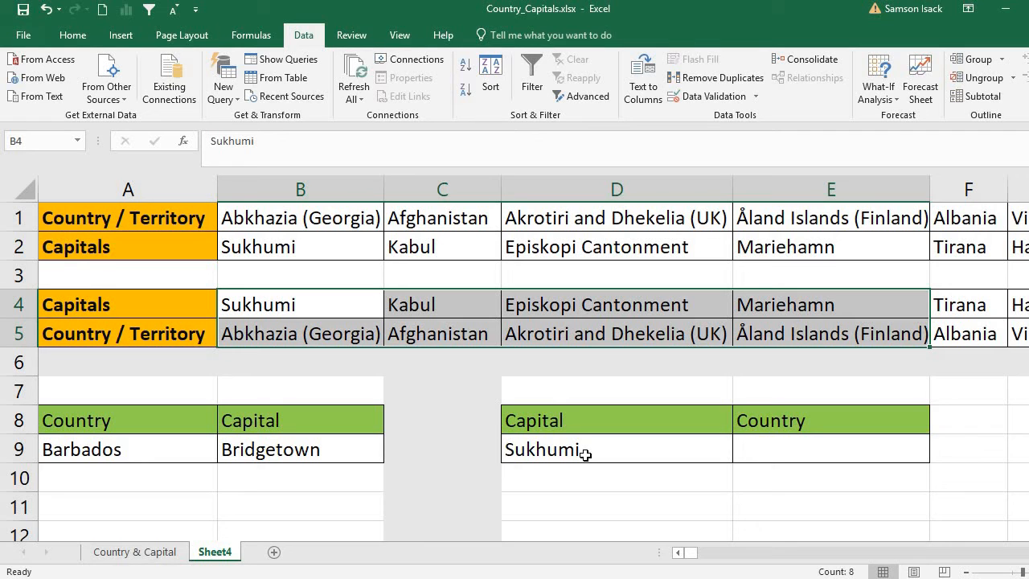
Begin an HLOOKUP formula in E9 with D9 as the lookup value and B4:IP5 as the table array.
{"action": "left_click", "coordinate": [772, 451]}
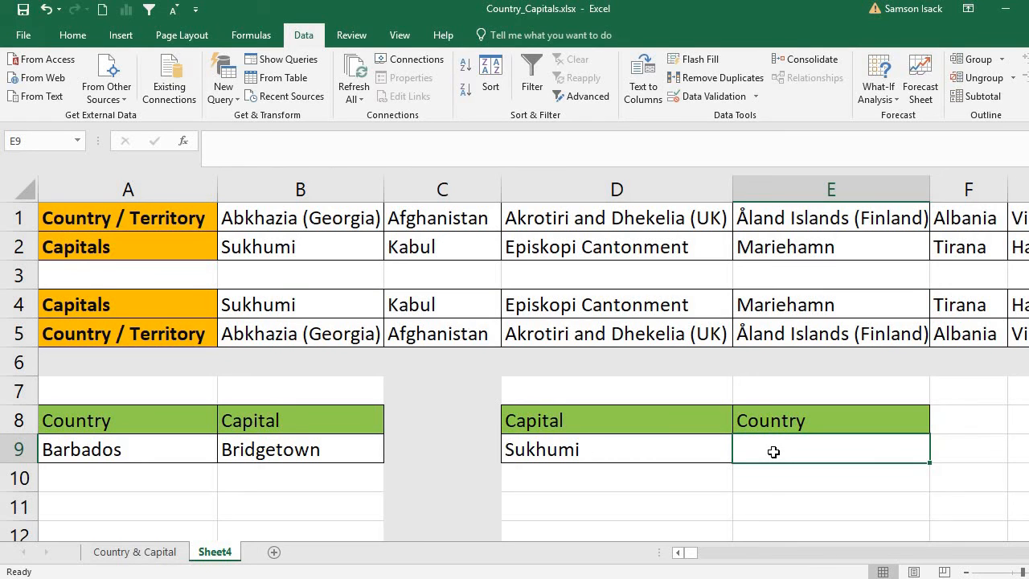
{"action": "type", "text": "="}
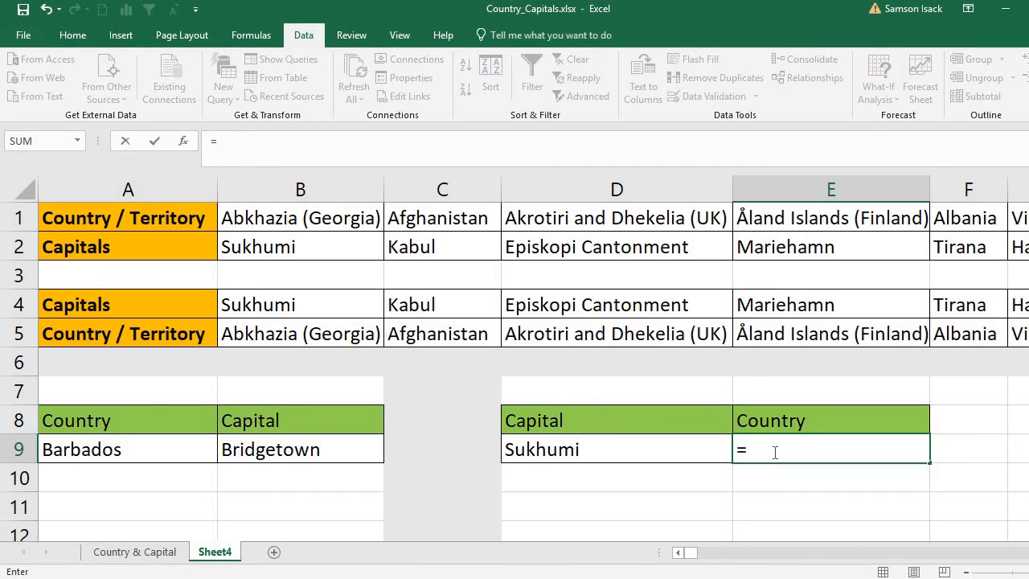
{"action": "type", "text": "HLOOK"}
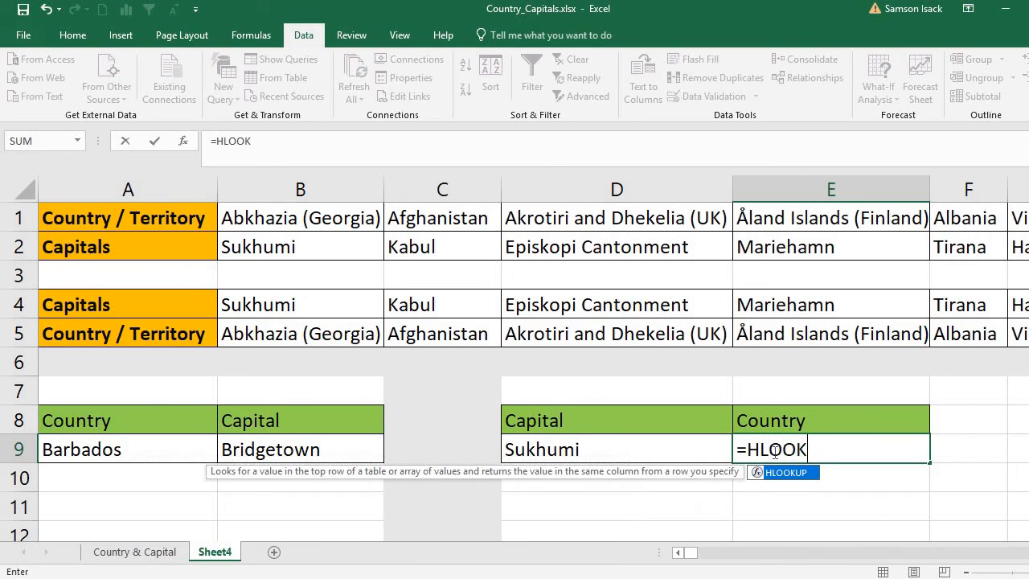
{"action": "type", "text": "UP("}
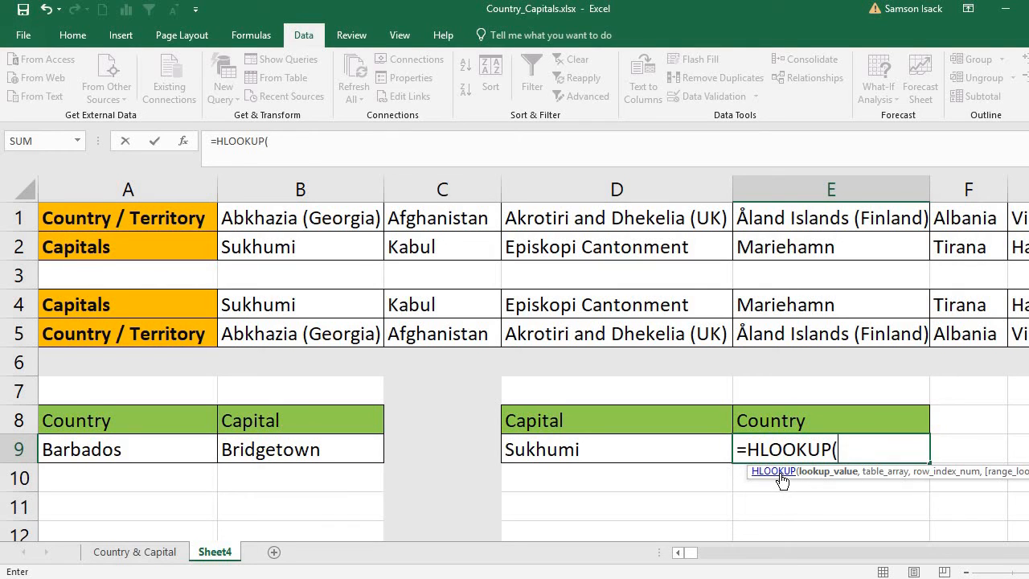
{"action": "left_click", "coordinate": [614, 454]}
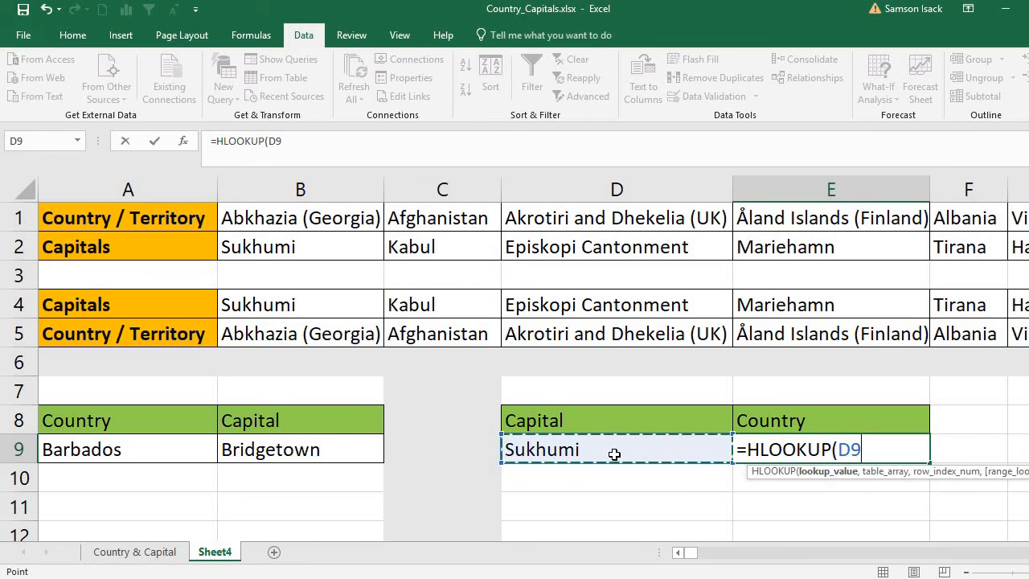
{"action": "type", "text": ","}
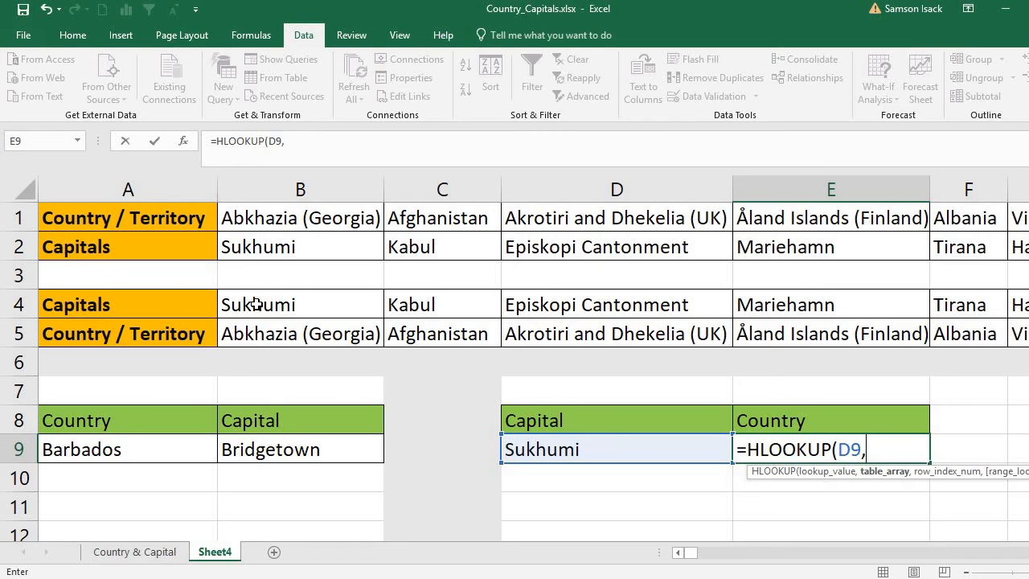
{"action": "left_click_drag", "start_coordinate": [256, 304], "coordinate": [259, 324]}
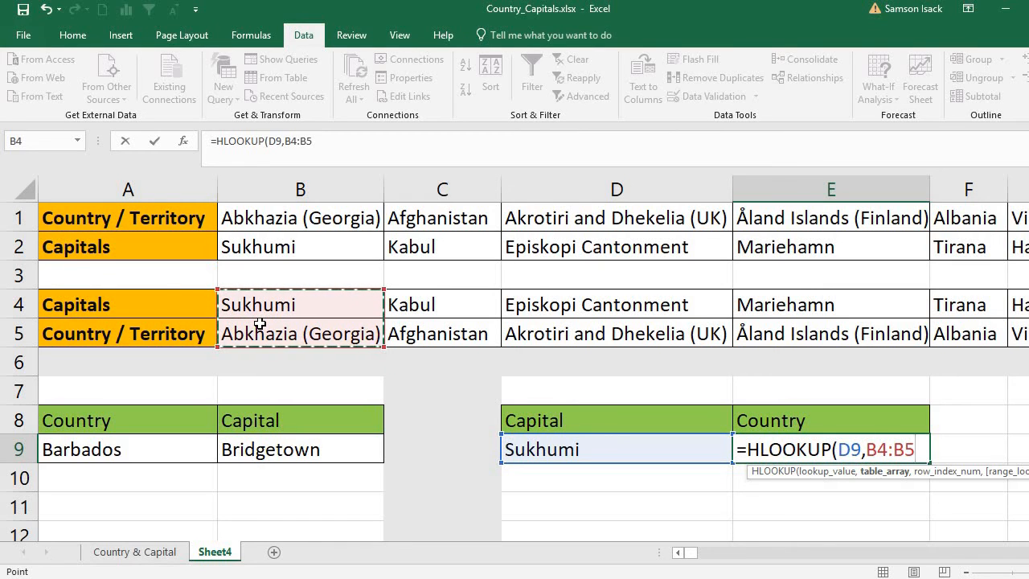
{"action": "key", "text": "ctrl+shift+Right"}
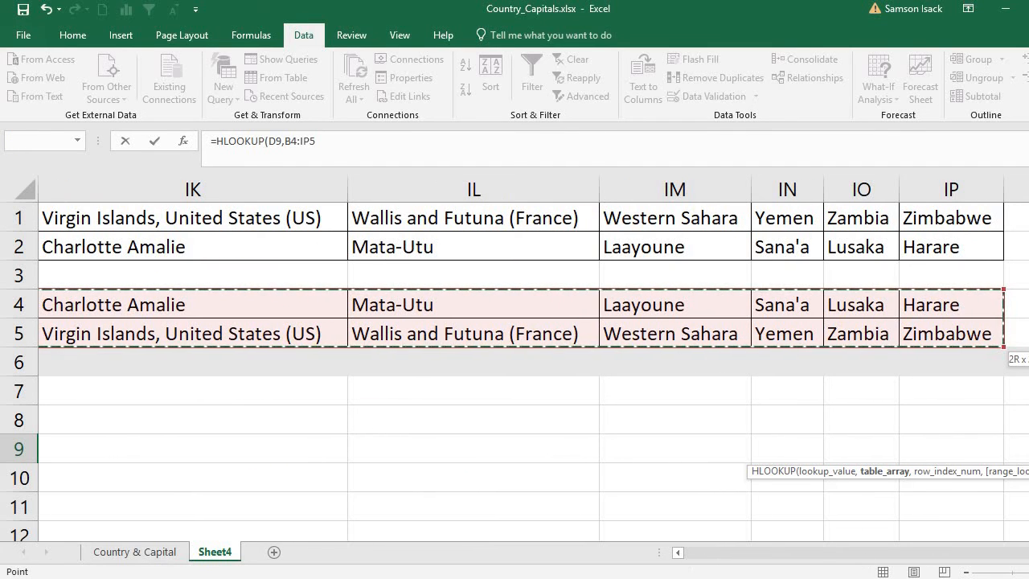
{"action": "left_click_drag", "start_coordinate": [868, 552], "coordinate": [685, 559]}
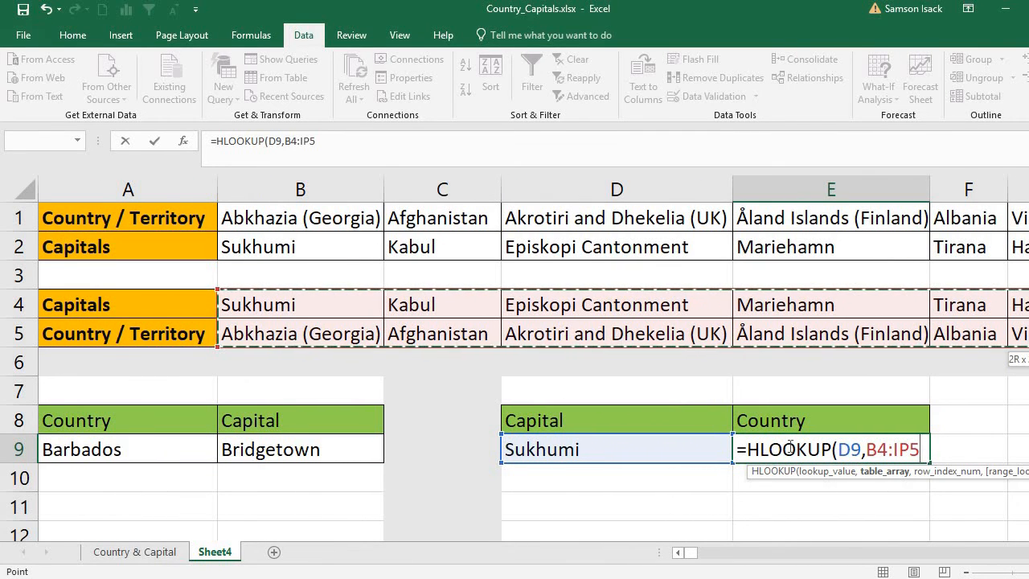
Complete the HLOOKUP formula in E9 with row index 2 and the exact-match option FALSE.
{"action": "type", "text": ","}
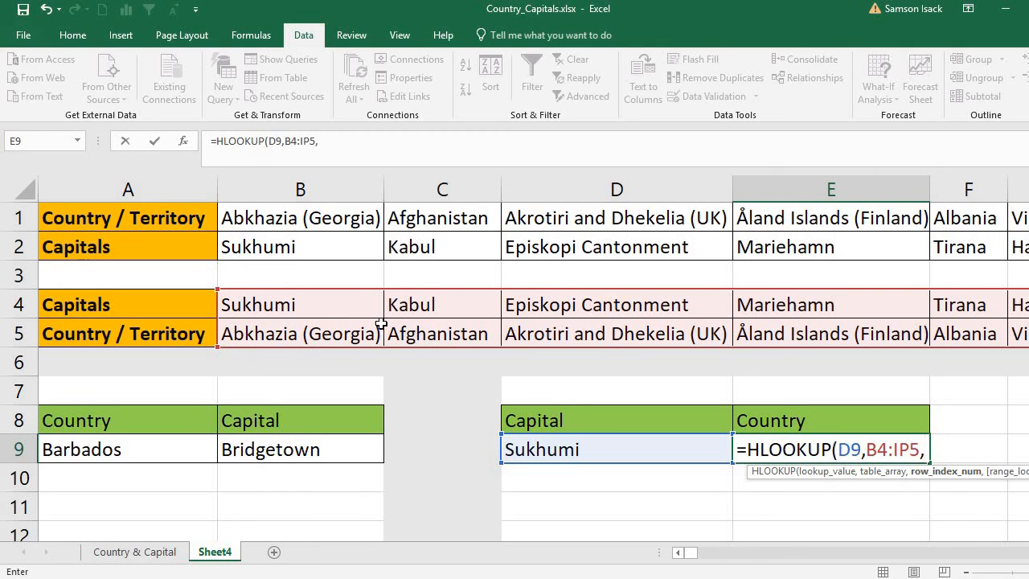
{"action": "type", "text": "2,"}
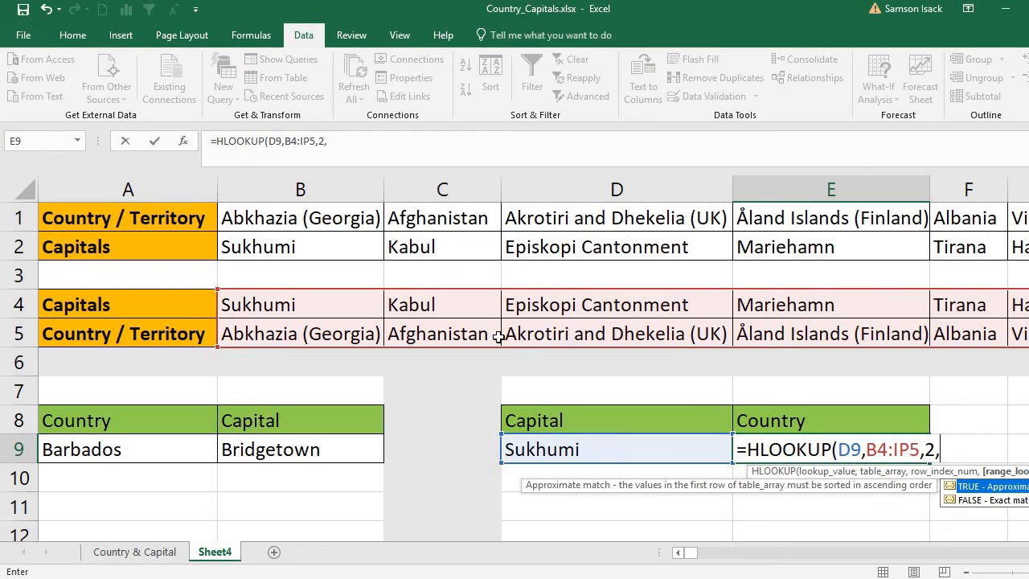
{"action": "double_click", "coordinate": [1021, 500]}
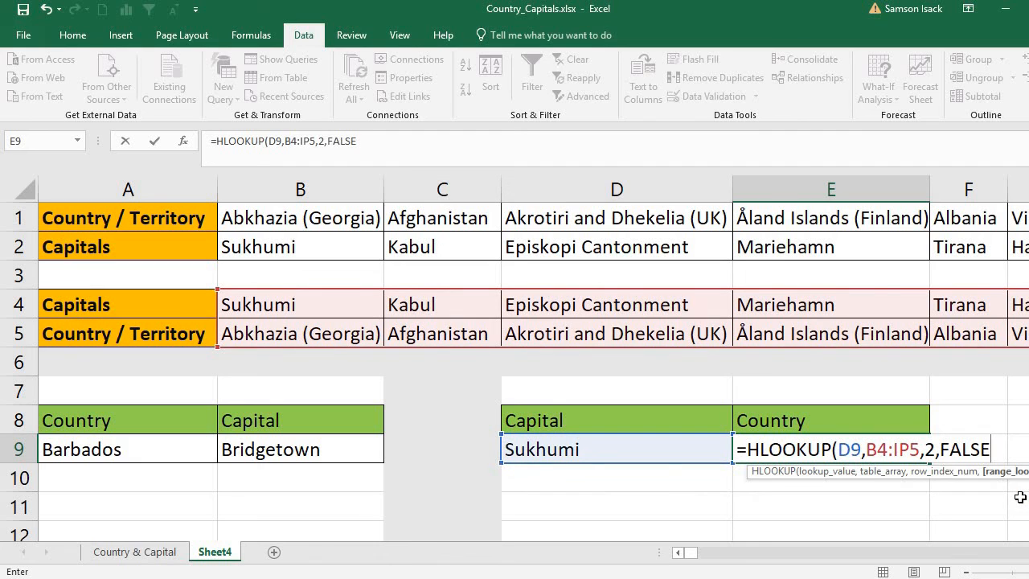
{"action": "type", "text": ")"}
{"action": "key", "text": "Return"}
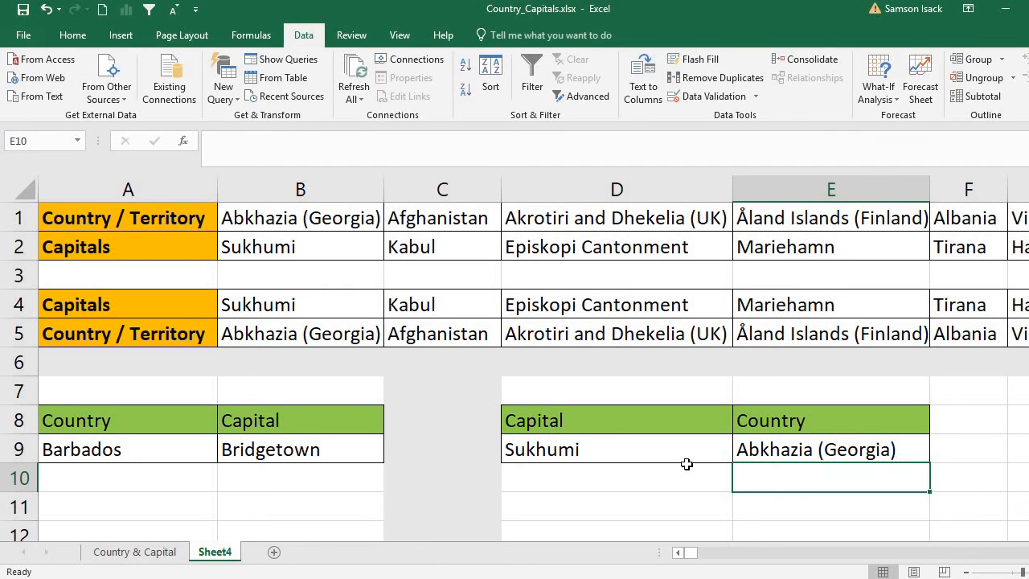
Compare the country returned in E9 with the capital in D9, leaving D9 selected.
{"action": "left_click", "coordinate": [606, 451]}
{"action": "left_click", "coordinate": [795, 450]}
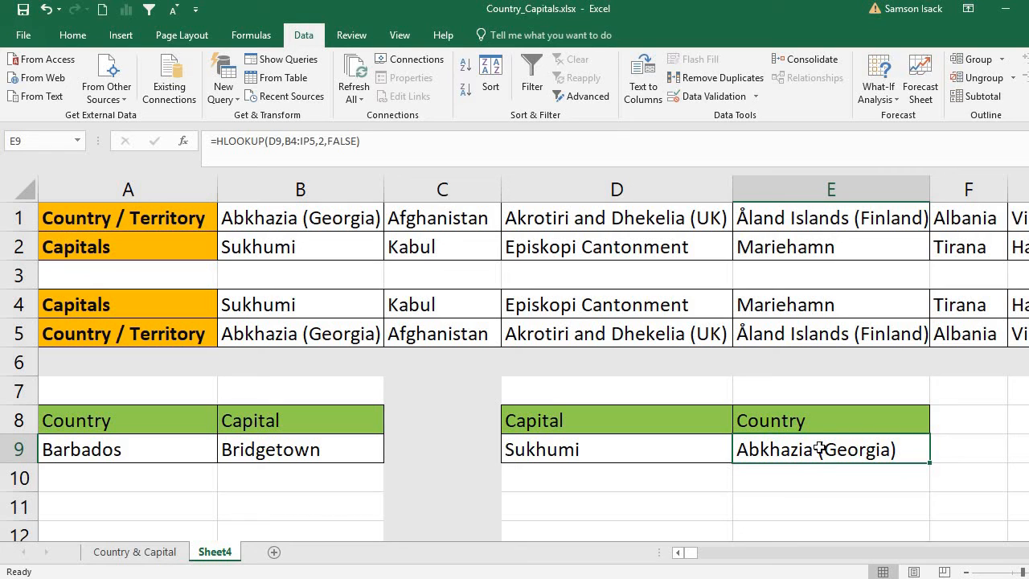
{"action": "left_click", "coordinate": [630, 447]}
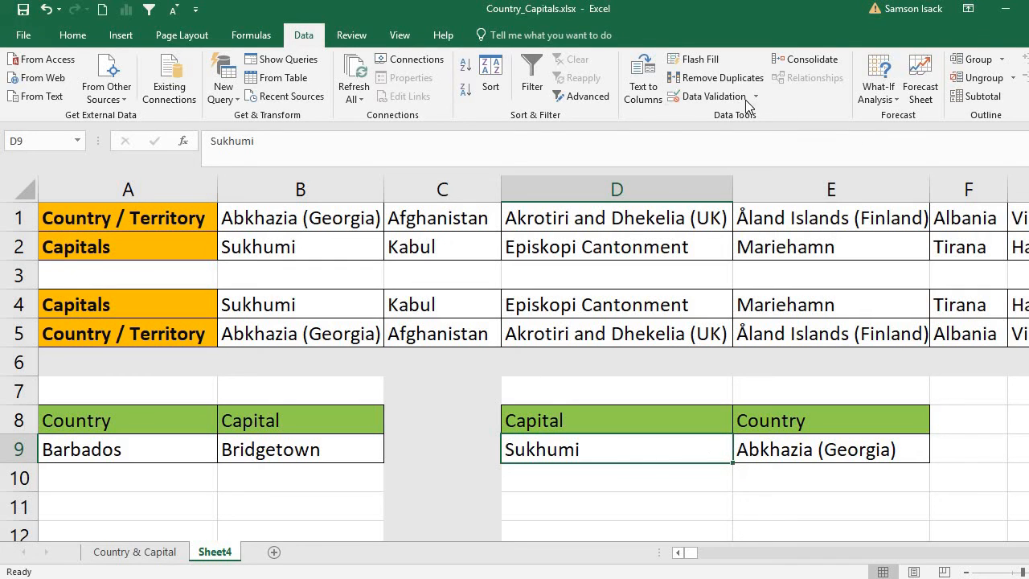
{"action": "left_click", "coordinate": [713, 96]}
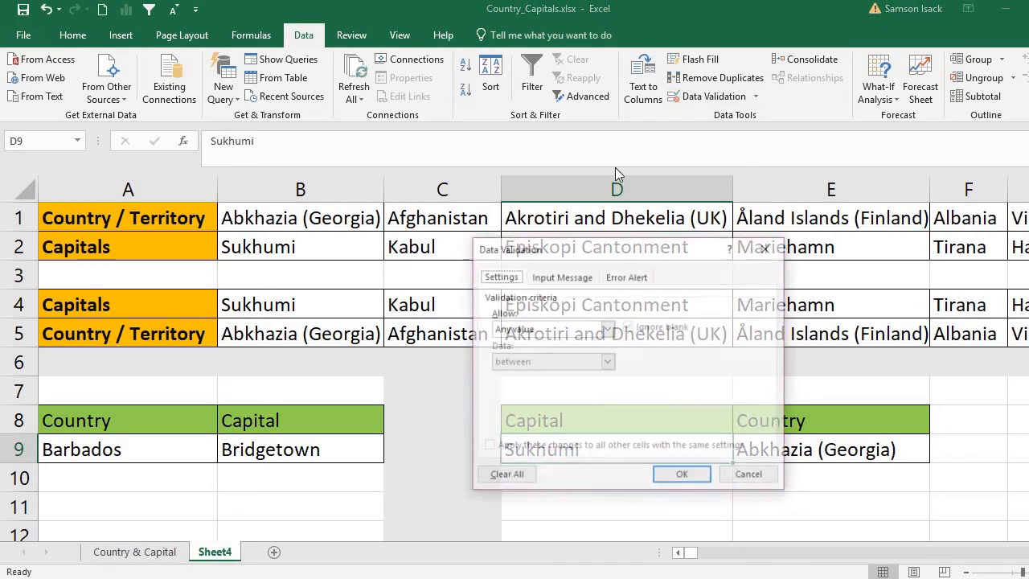
{"action": "left_click", "coordinate": [541, 335]}
{"action": "left_click", "coordinate": [523, 375]}
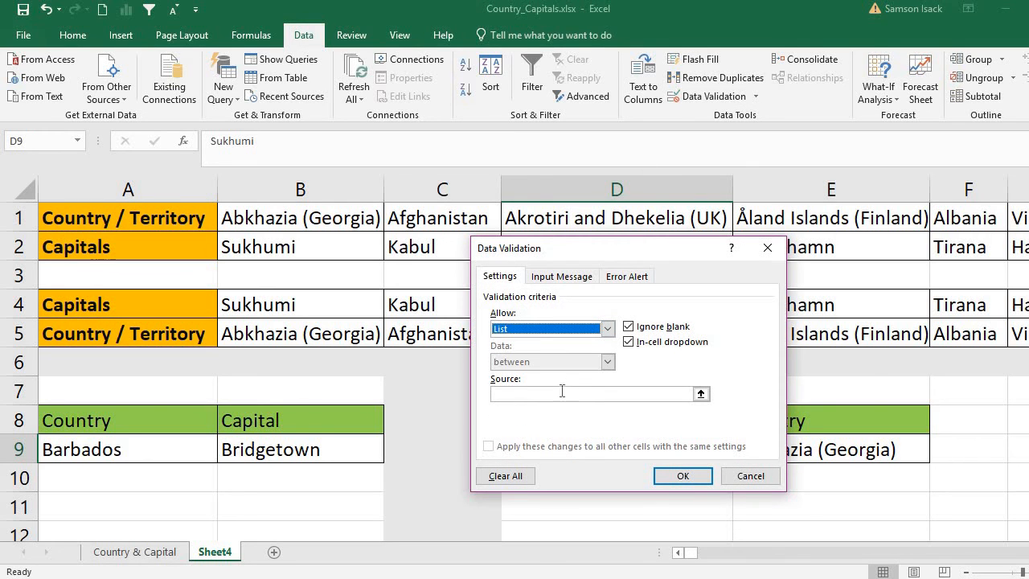
{"action": "left_click", "coordinate": [700, 393]}
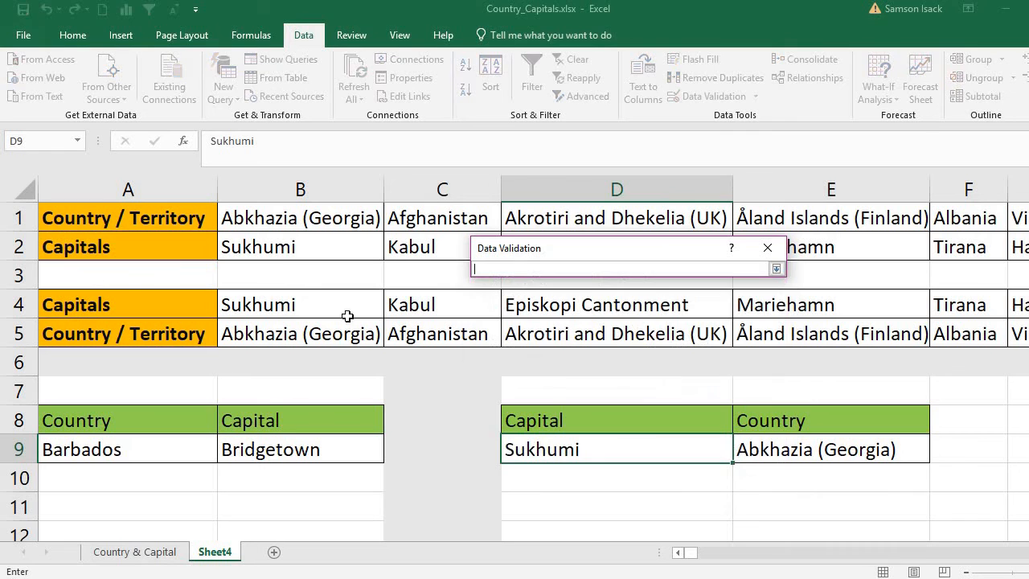
{"action": "left_click", "coordinate": [259, 303]}
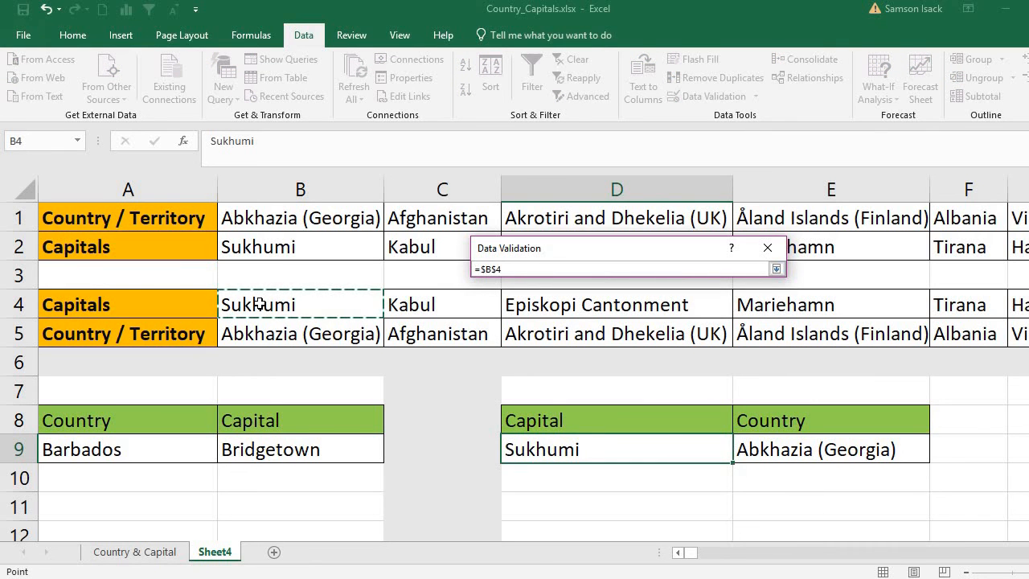
{"action": "key", "text": "ctrl+shift+Right"}
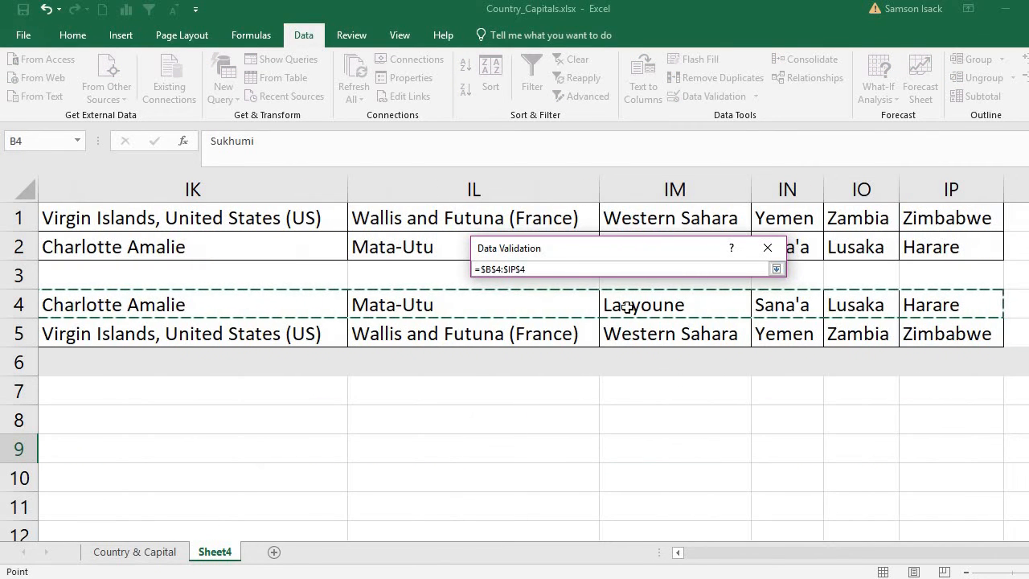
{"action": "left_click", "coordinate": [775, 270]}
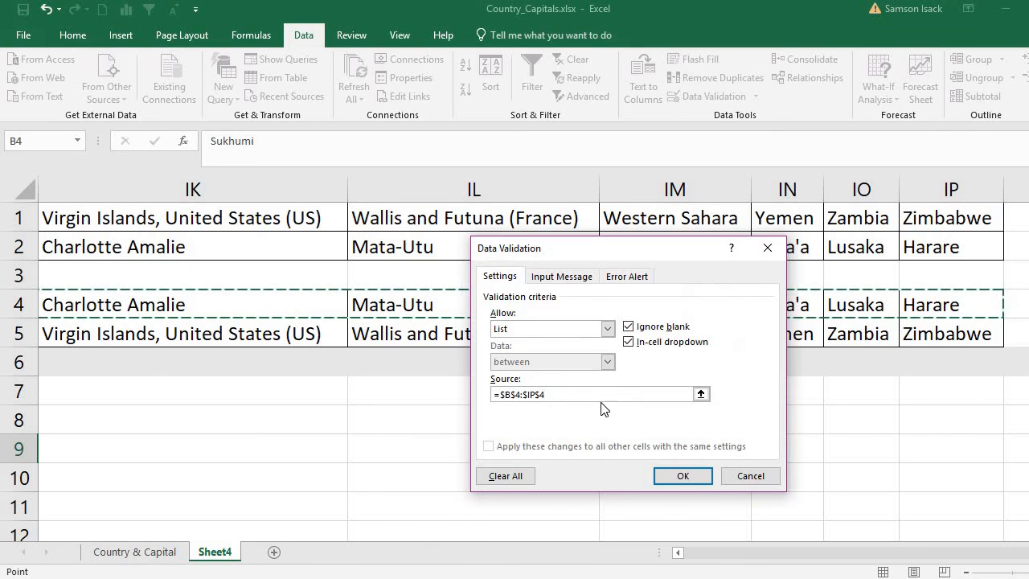
{"action": "left_click", "coordinate": [769, 256]}
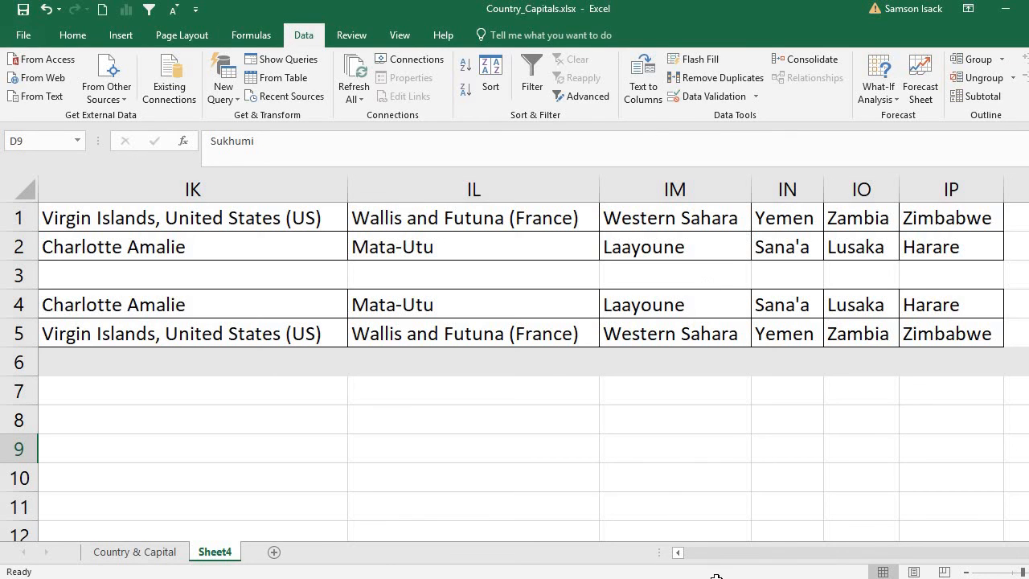
{"action": "left_click_drag", "start_coordinate": [969, 553], "coordinate": [680, 553]}
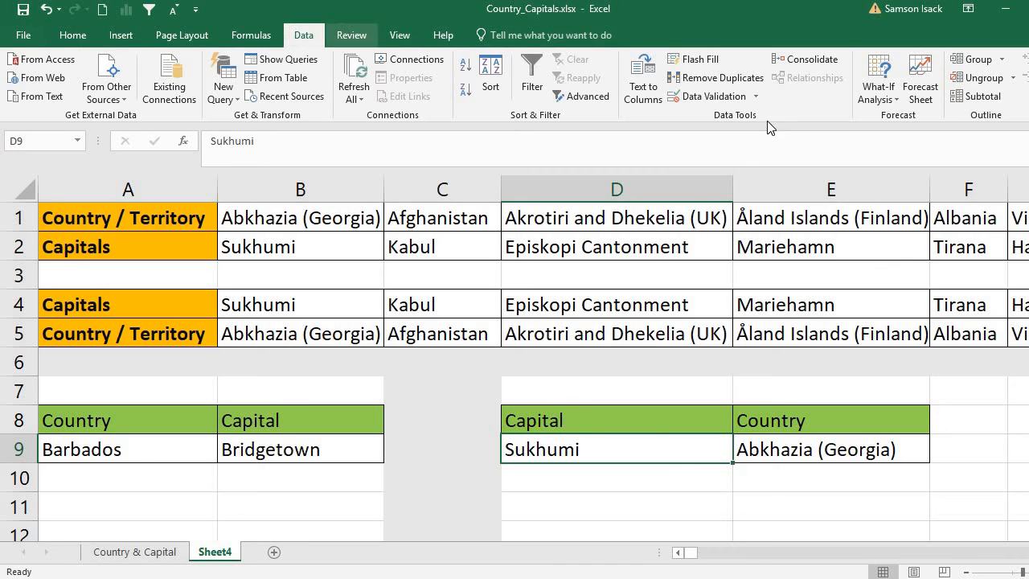
Apply List data validation to D9, using the capitals in =$B$4:$IP$4 as the source.
{"action": "left_click", "coordinate": [710, 95]}
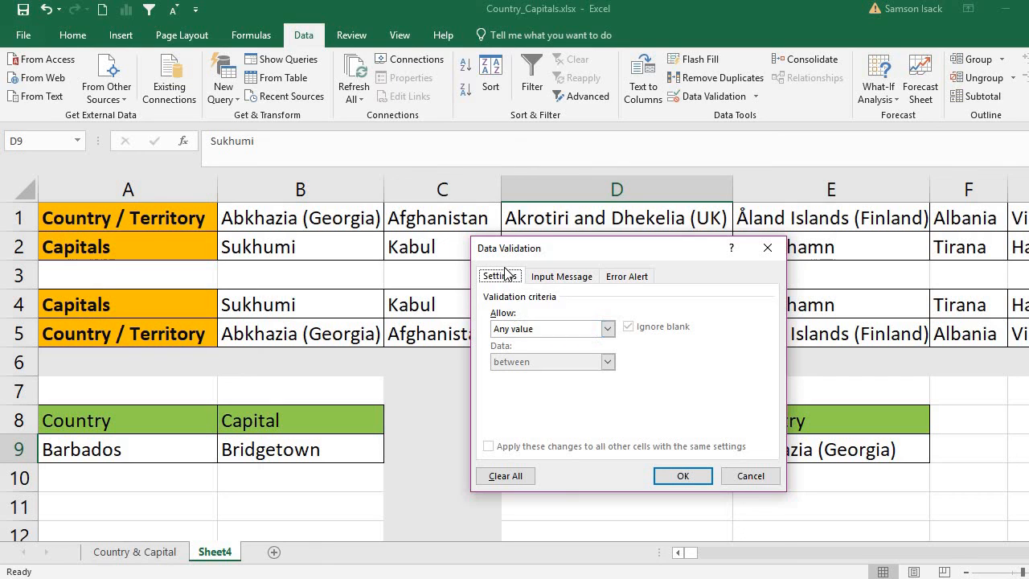
{"action": "left_click", "coordinate": [608, 330]}
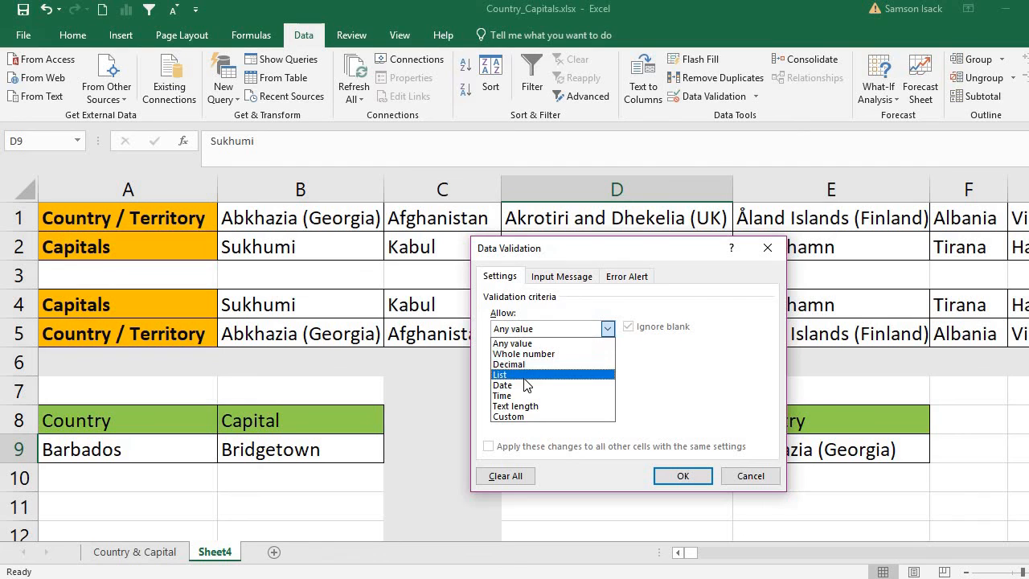
{"action": "left_click", "coordinate": [524, 376]}
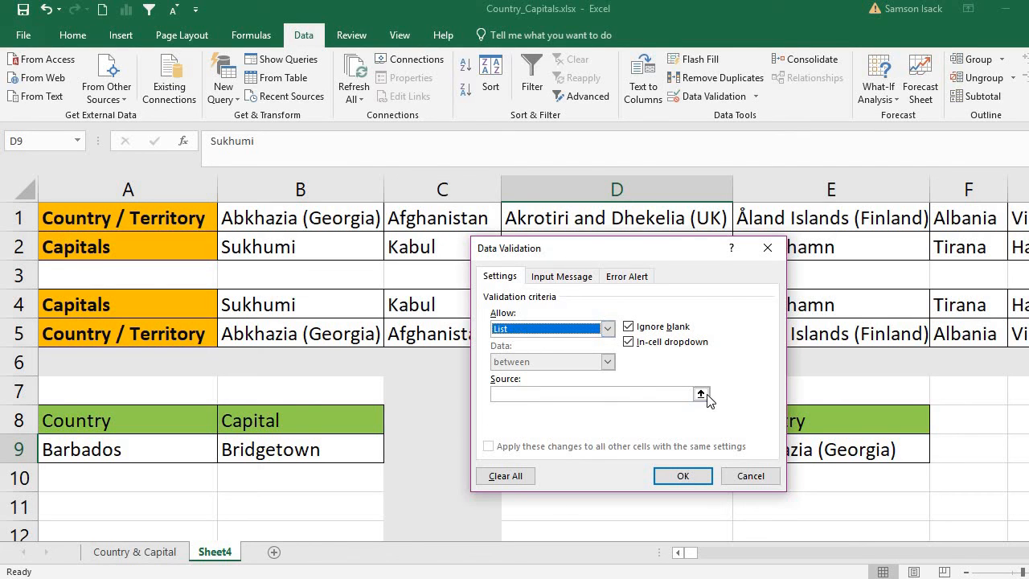
{"action": "left_click", "coordinate": [613, 394]}
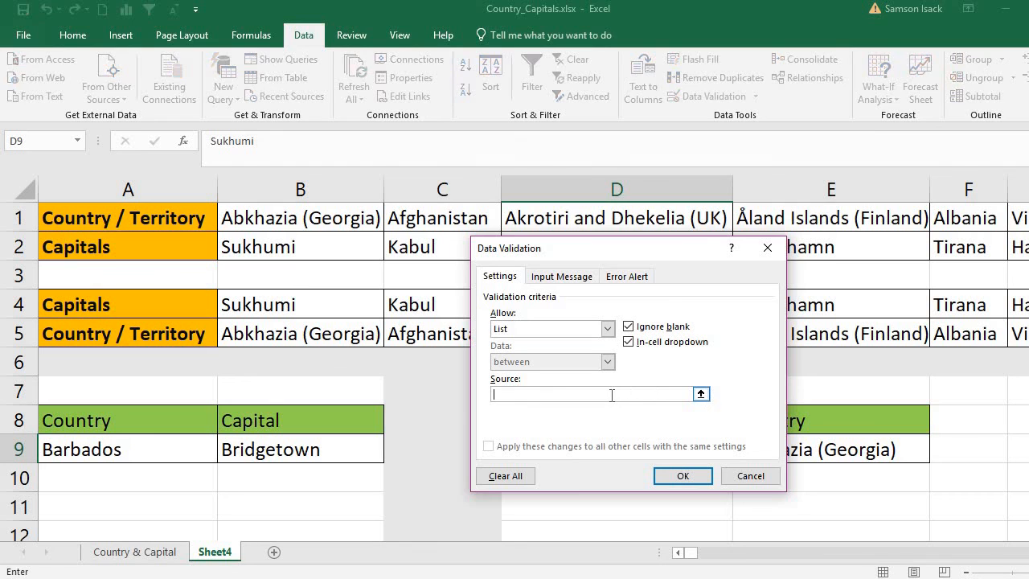
{"action": "left_click", "coordinate": [700, 393]}
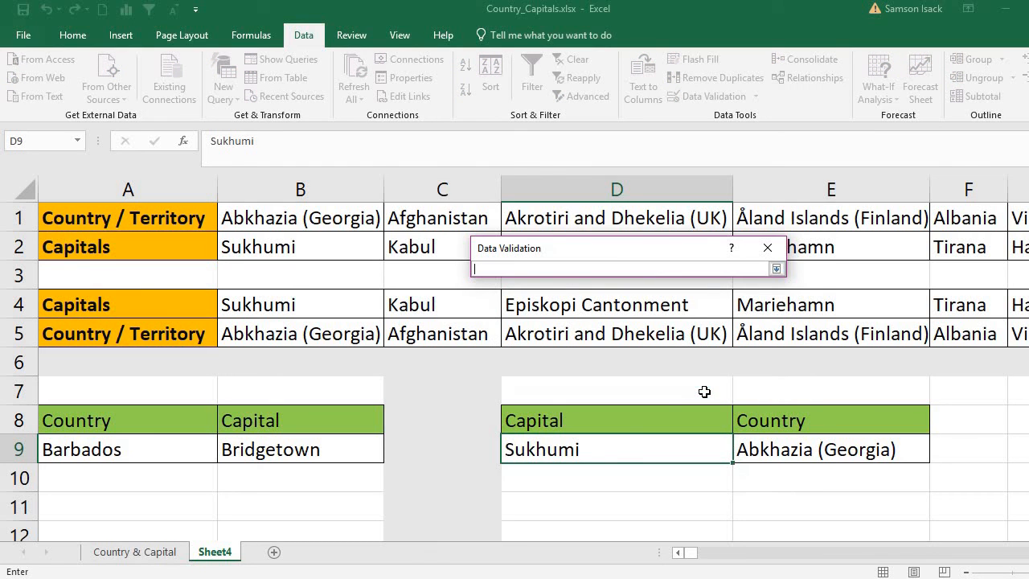
{"action": "left_click", "coordinate": [269, 308]}
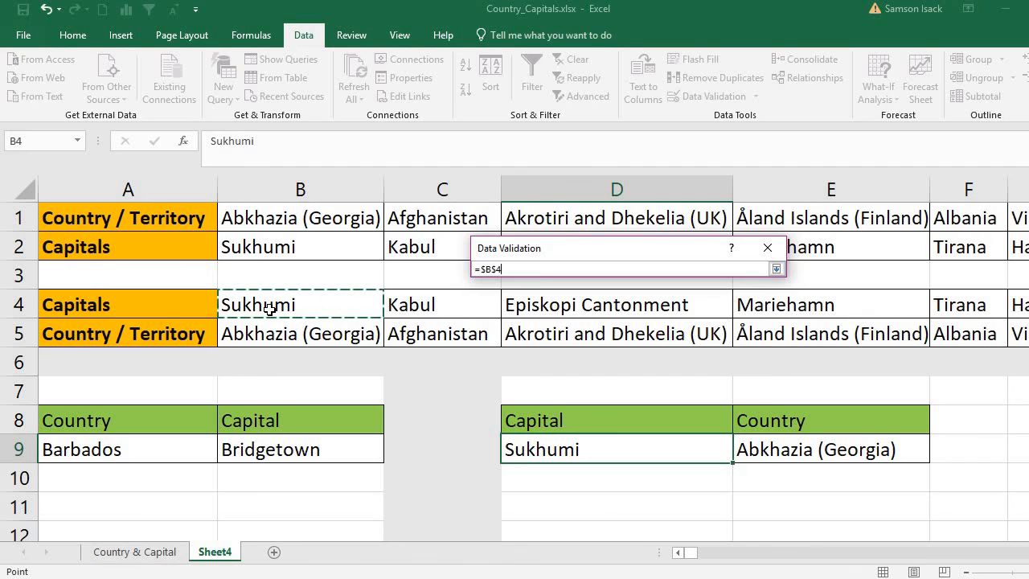
{"action": "key", "text": "shift+Right"}
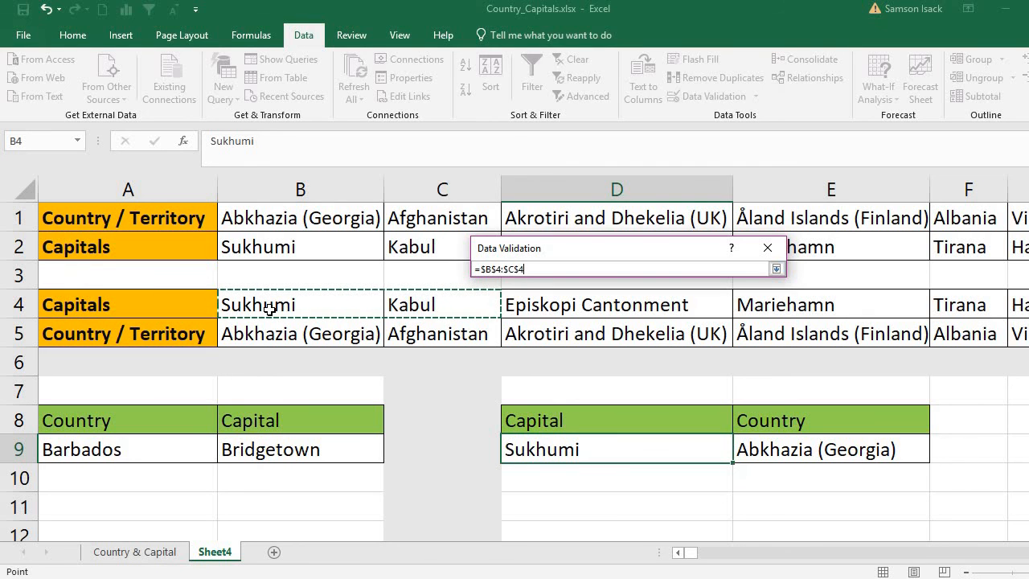
{"action": "key", "text": "ctrl+shift+Right"}
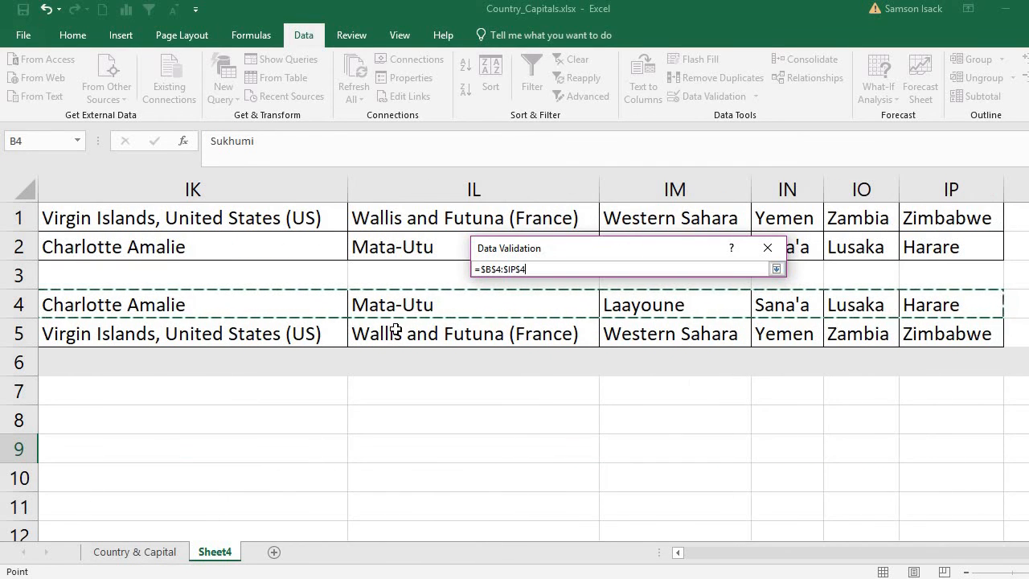
{"action": "left_click", "coordinate": [777, 268]}
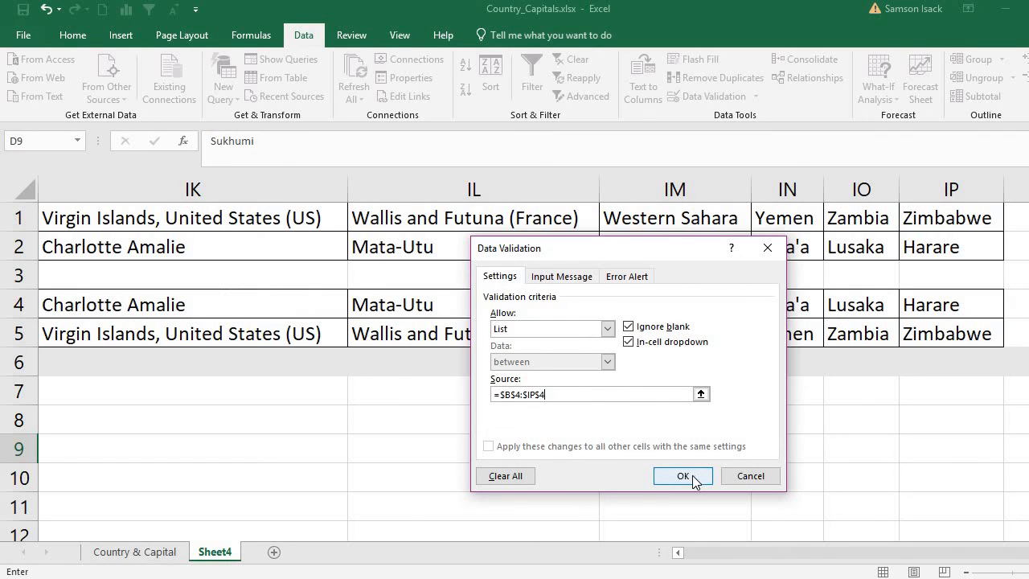
{"action": "left_click", "coordinate": [682, 476]}
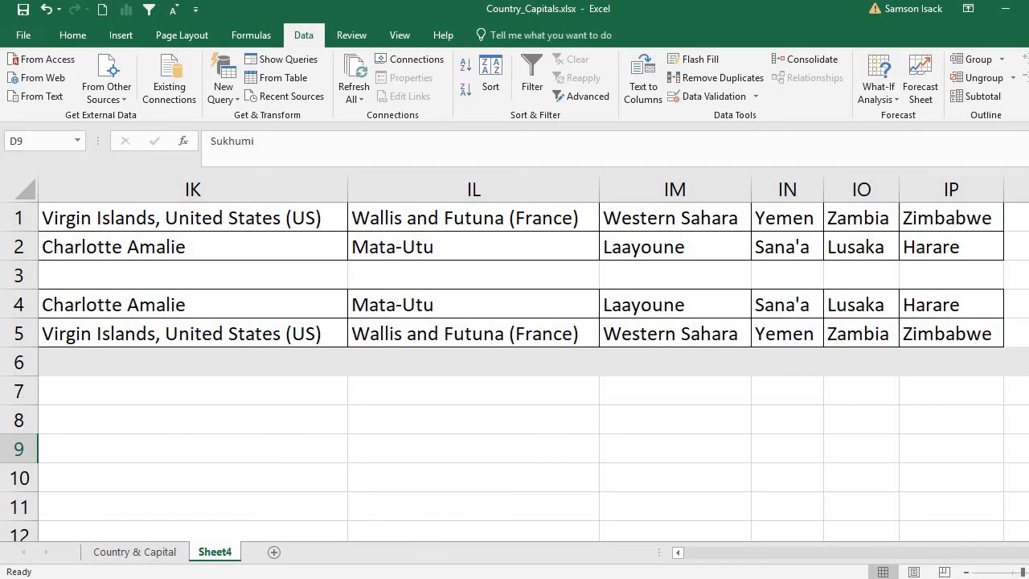
Choose Tirana from the dropdown list in D9 as the capital to look up.
{"action": "left_click_drag", "start_coordinate": [723, 553], "coordinate": [679, 554]}
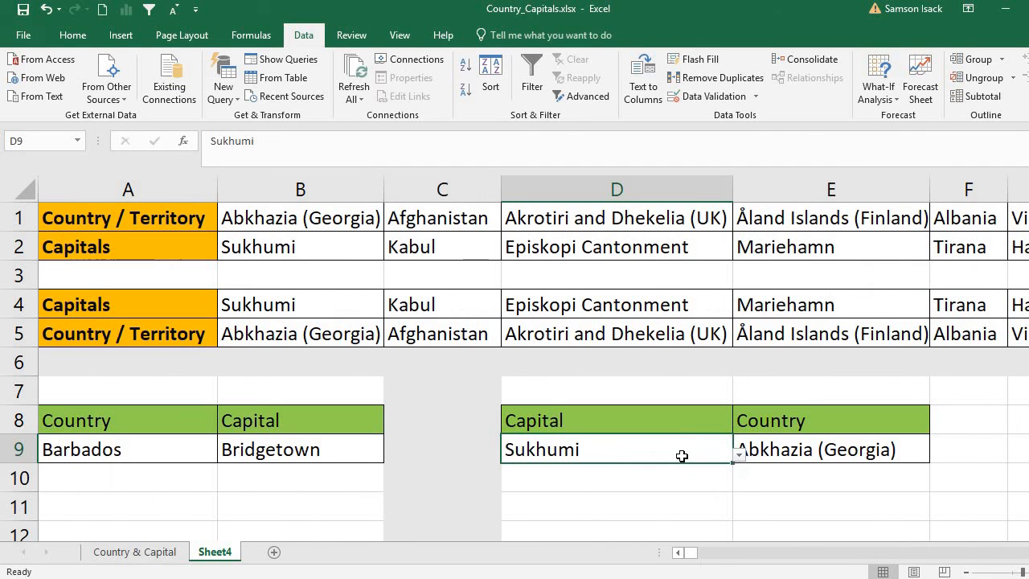
{"action": "left_click", "coordinate": [739, 457]}
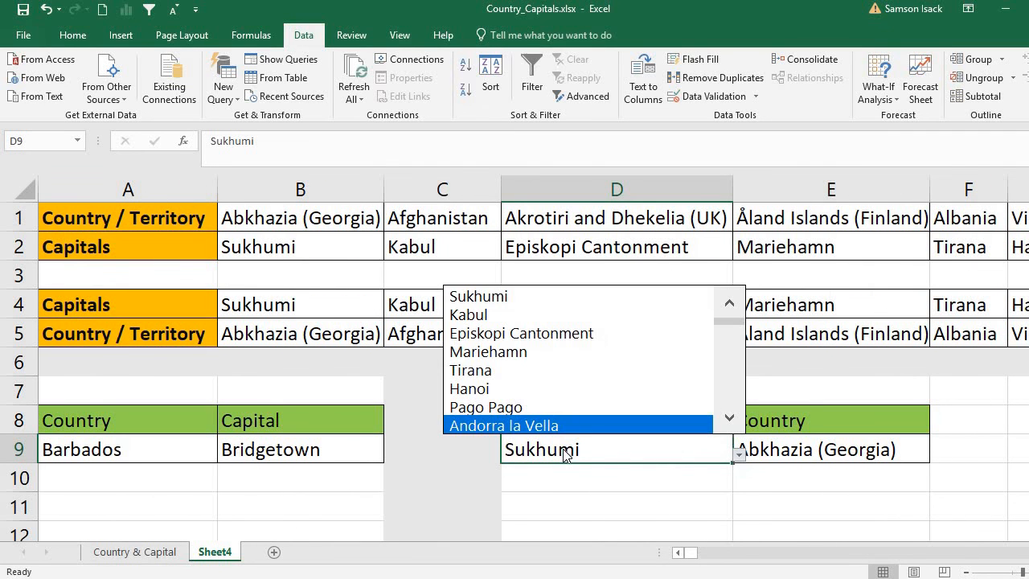
{"action": "left_click", "coordinate": [506, 371]}
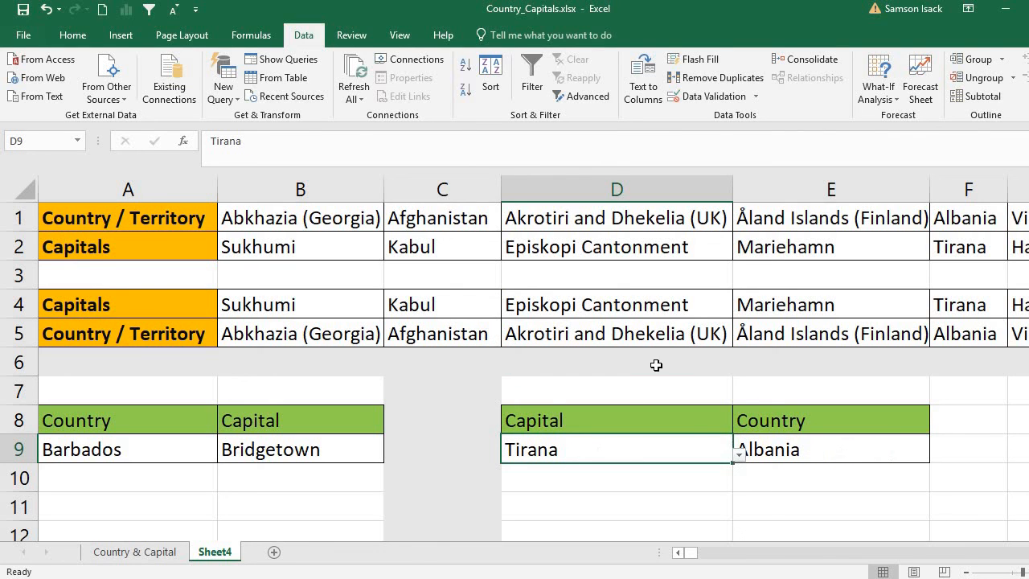
Browse the capitals offered for D9, replace the cell's entry with LONDON, and check the country returned in E9.
{"action": "left_click", "coordinate": [739, 455]}
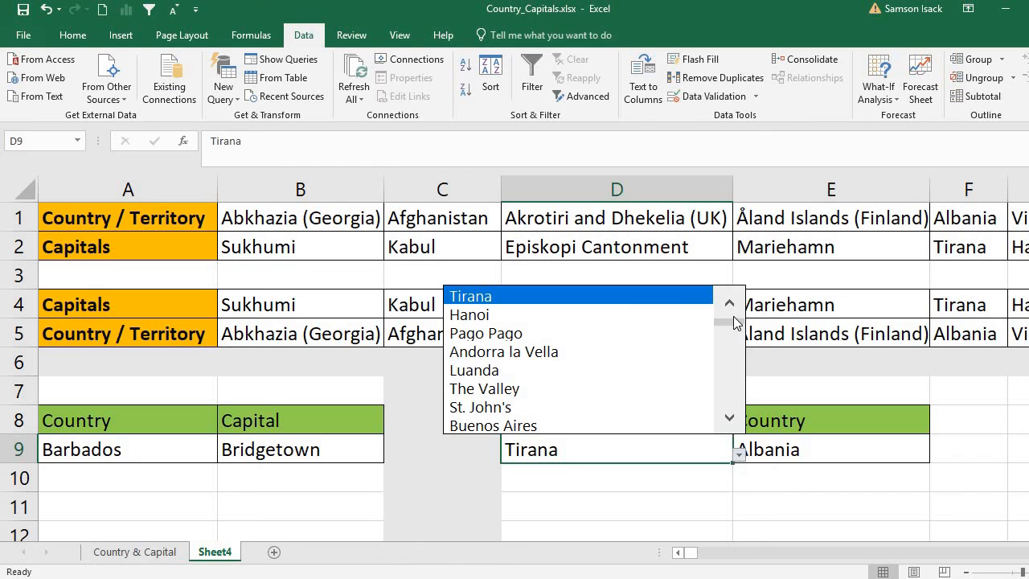
{"action": "left_click_drag", "start_coordinate": [734, 322], "coordinate": [740, 443]}
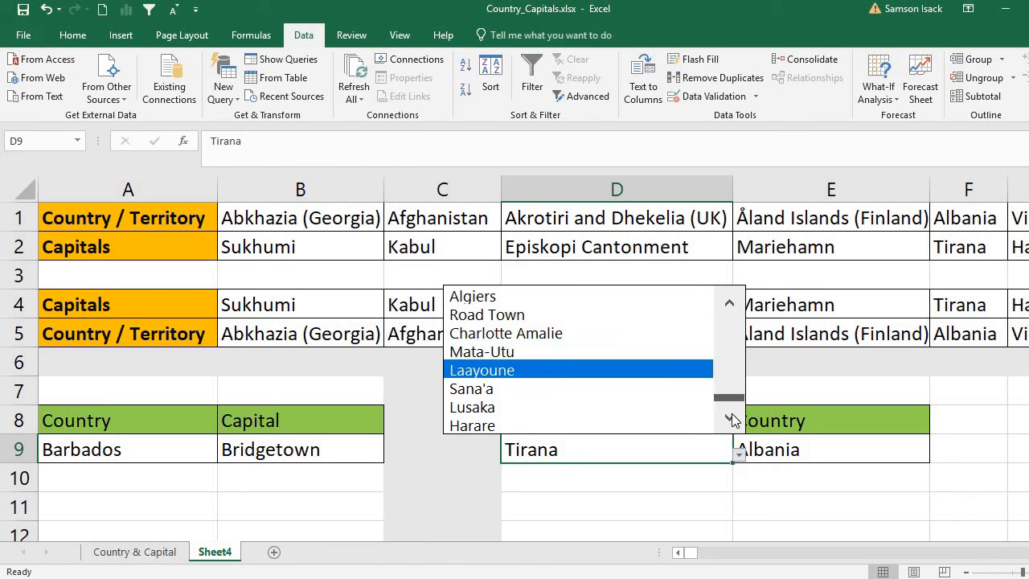
{"action": "left_click_drag", "start_coordinate": [731, 398], "coordinate": [736, 366]}
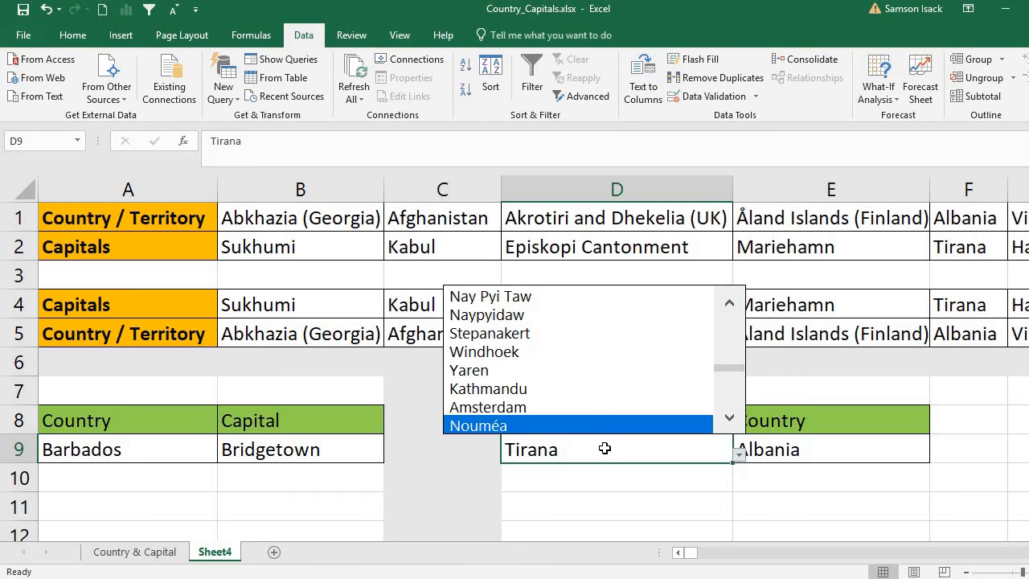
{"action": "left_click", "coordinate": [604, 448]}
{"action": "double_click", "coordinate": [584, 448]}
{"action": "left_click_drag", "start_coordinate": [584, 447], "coordinate": [484, 429]}
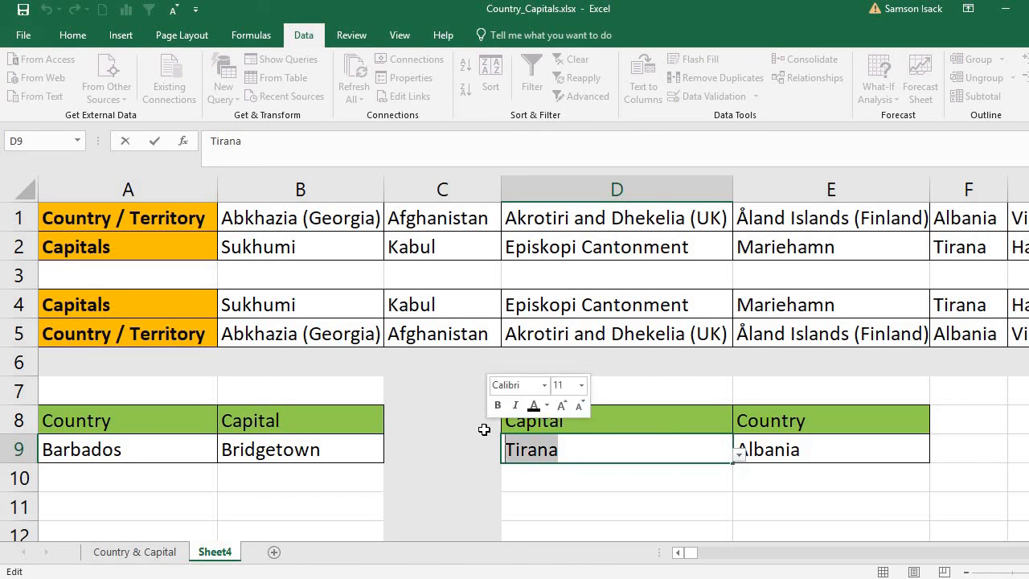
{"action": "type", "text": "LON"}
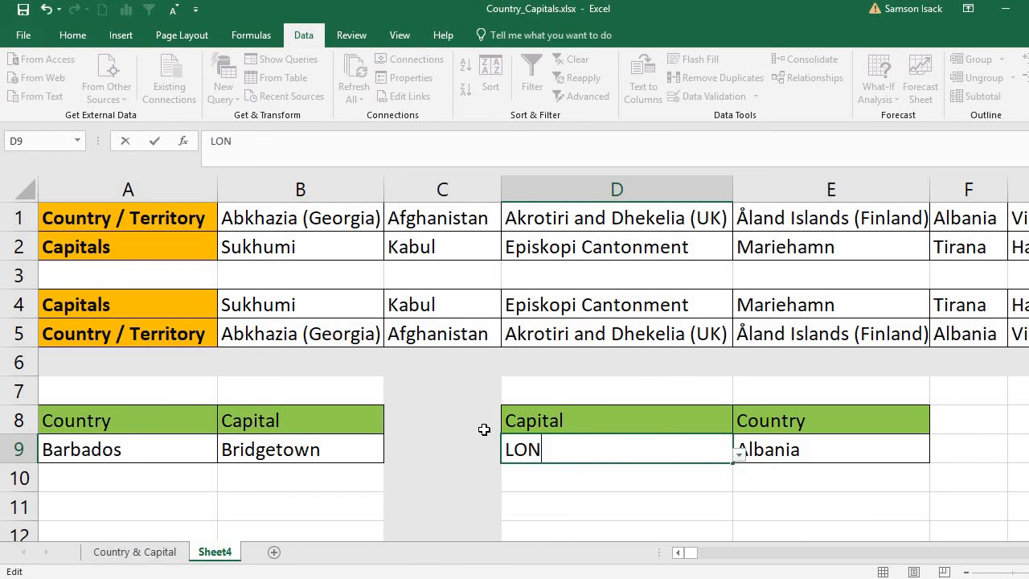
{"action": "type", "text": "DON"}
{"action": "key", "text": "Return"}
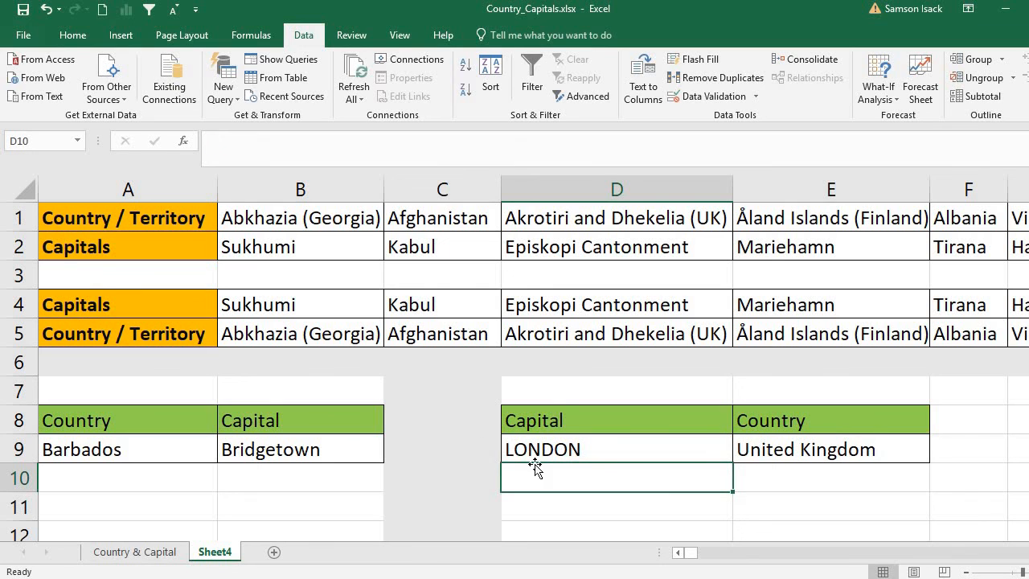
{"action": "left_click", "coordinate": [848, 452]}
{"action": "left_click", "coordinate": [701, 453]}
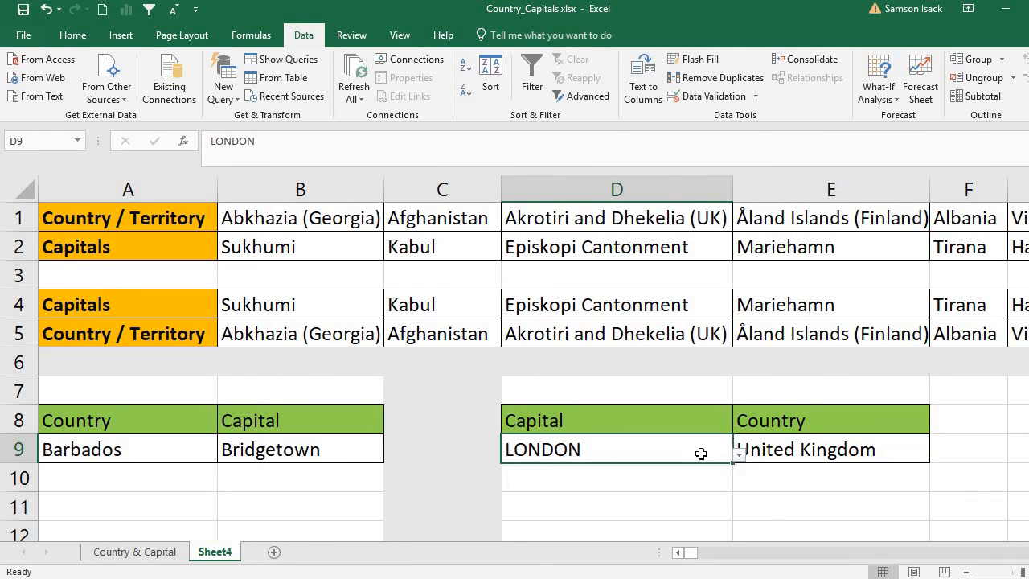